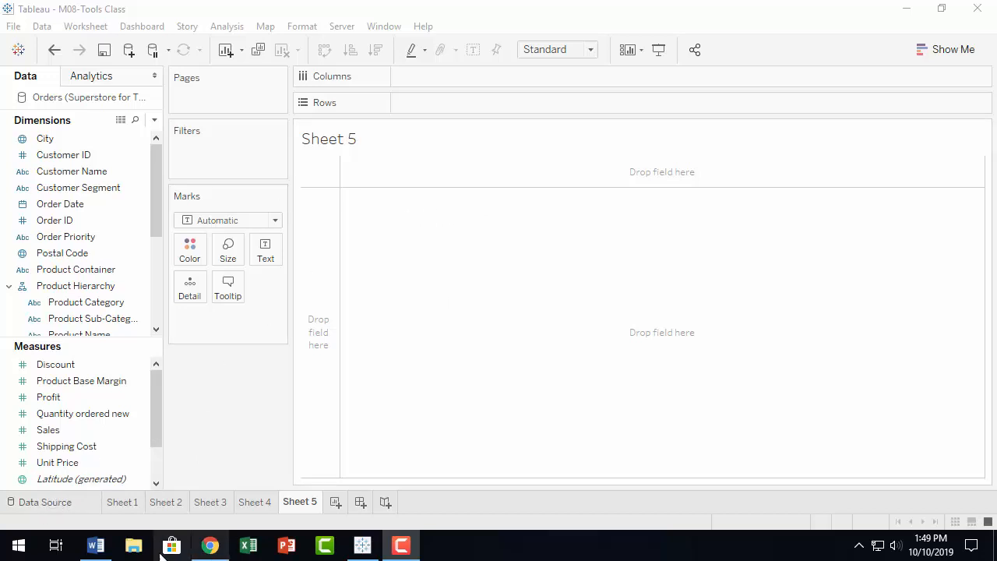
Step: Leave Sheet 5 for the Orders data source page
{"action": "left_click", "coordinate": [62, 503]}
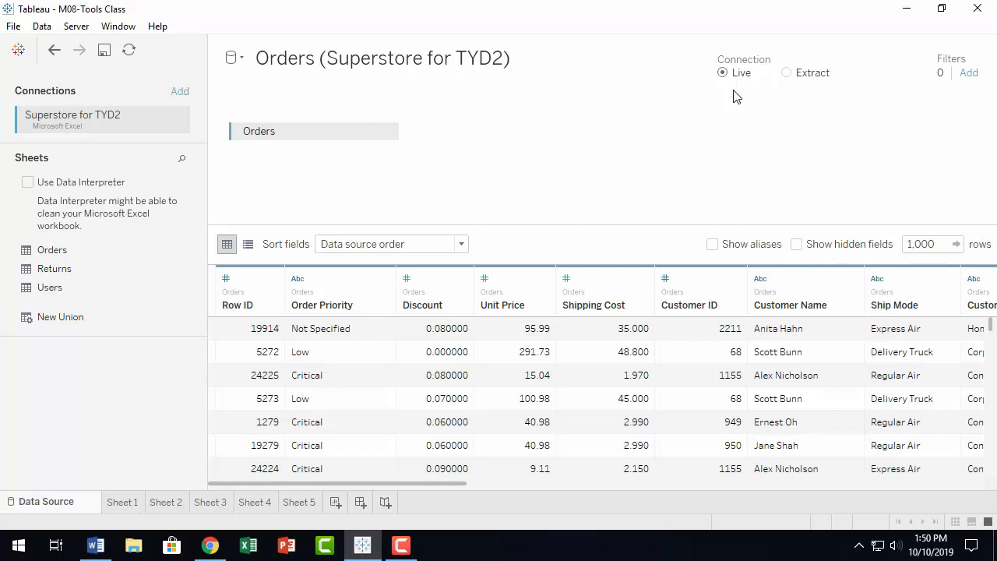
Step: Switch the Orders connection from Live to Extract and edit its extract settings
{"action": "left_click", "coordinate": [787, 73]}
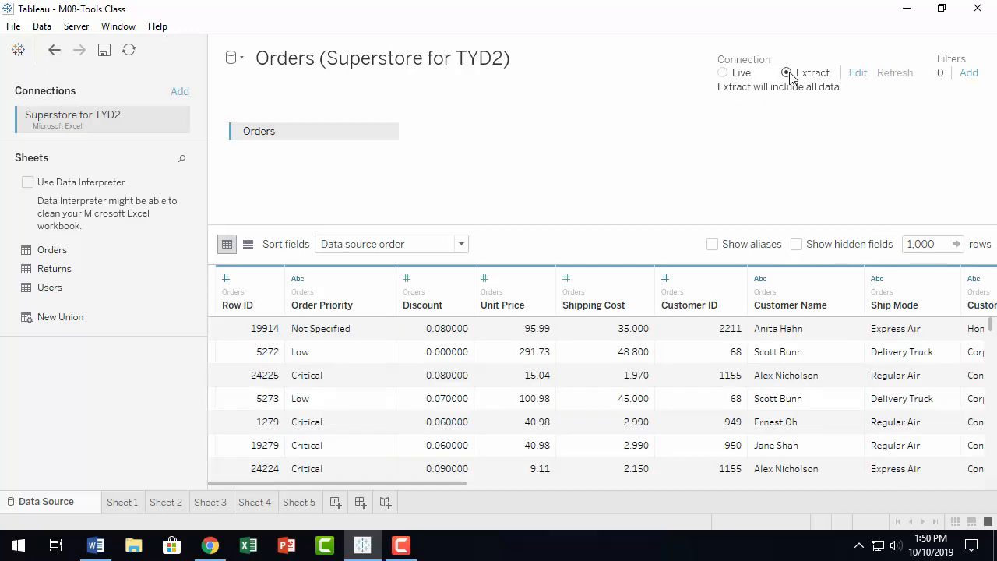
{"action": "left_click", "coordinate": [858, 74]}
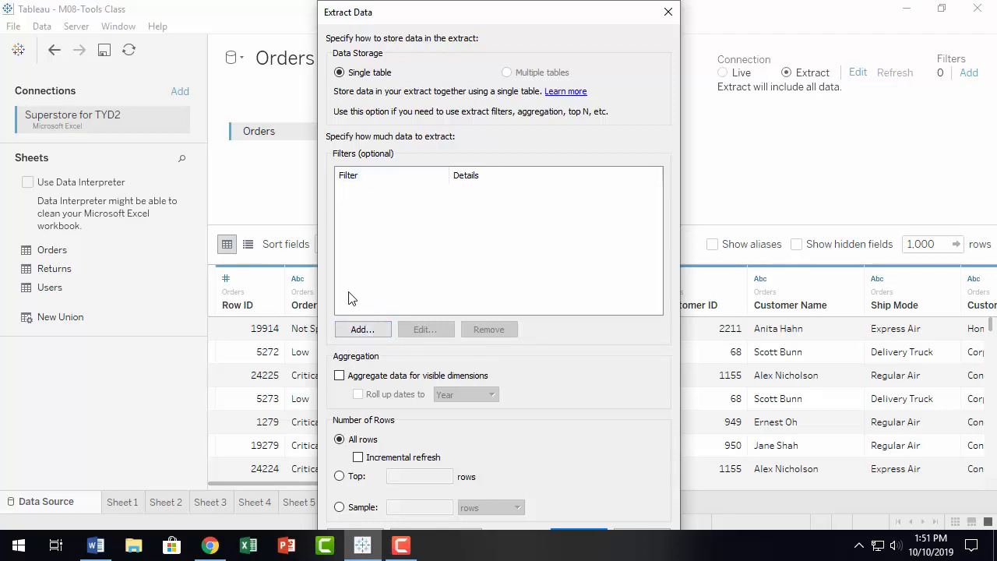
Step: Begin adding a filter to the extract from the Extract Data dialog
{"action": "left_click", "coordinate": [363, 331]}
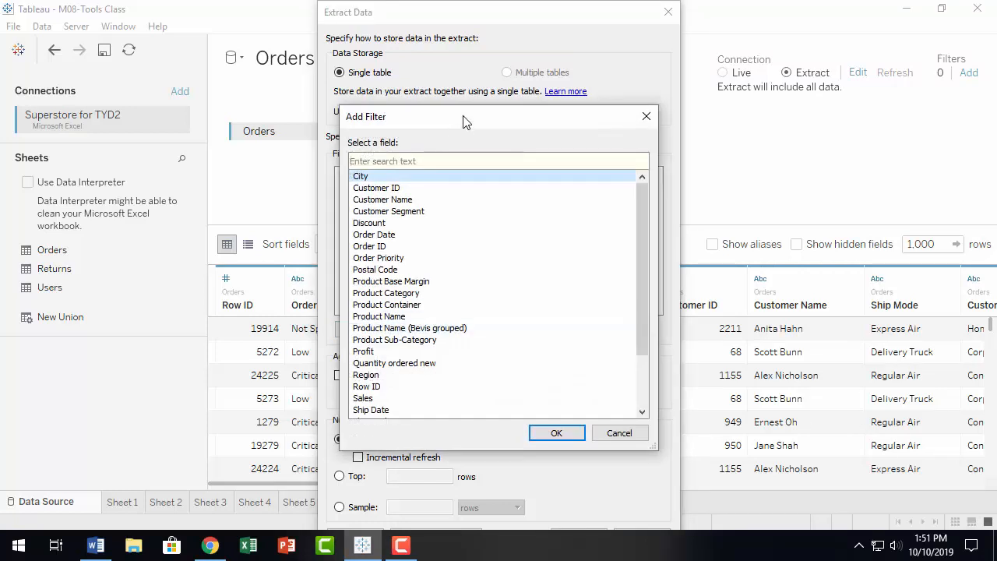
Step: Choose Product Name as the extract filter field and confirm it
{"action": "left_click_drag", "start_coordinate": [469, 118], "coordinate": [456, 94]}
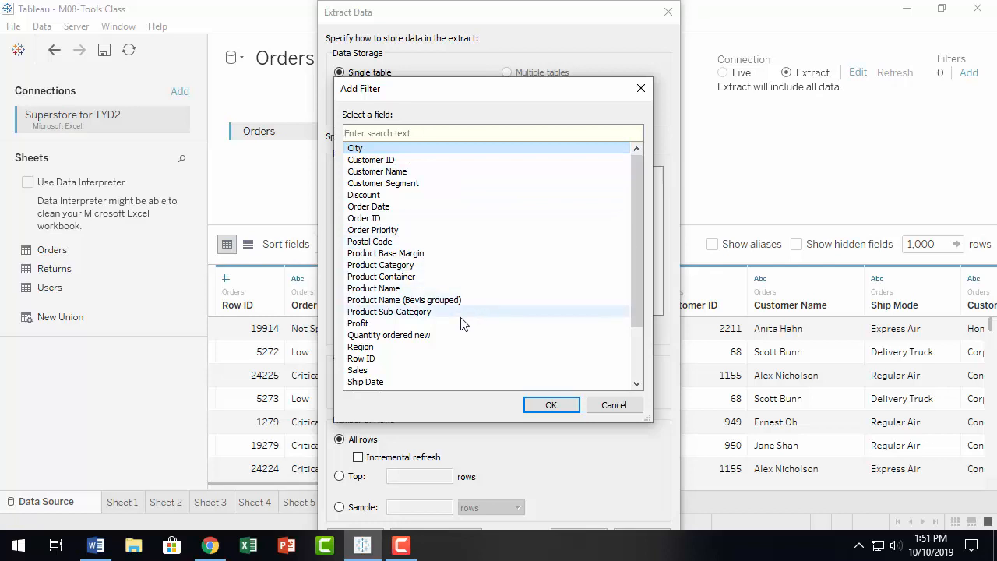
{"action": "left_click", "coordinate": [413, 290]}
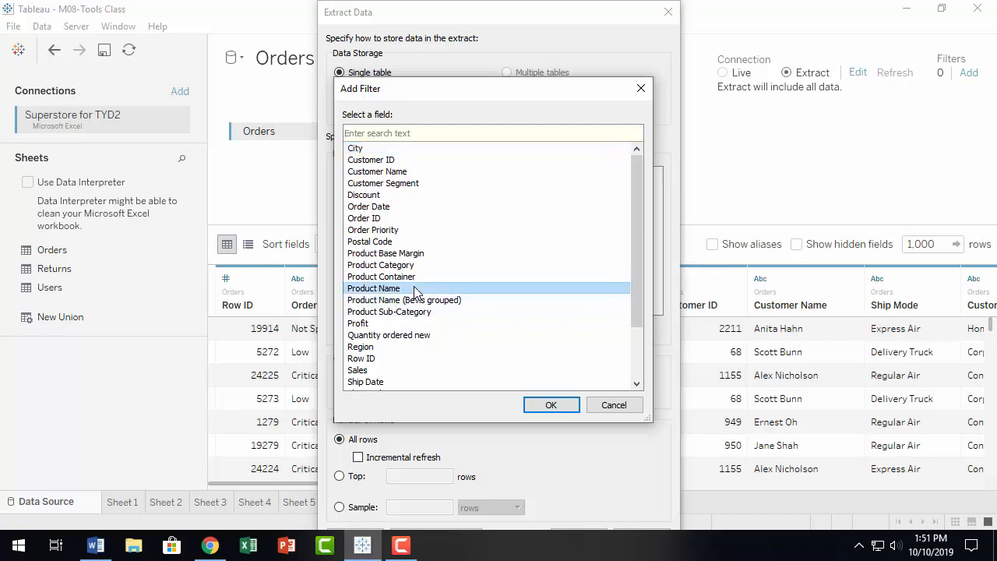
{"action": "left_click", "coordinate": [552, 405]}
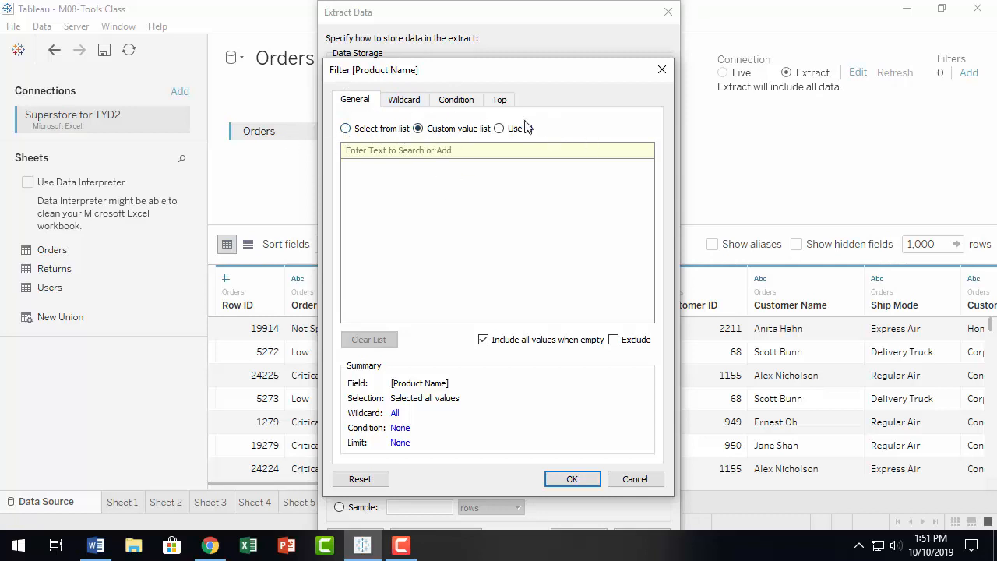
{"action": "left_click", "coordinate": [345, 129]}
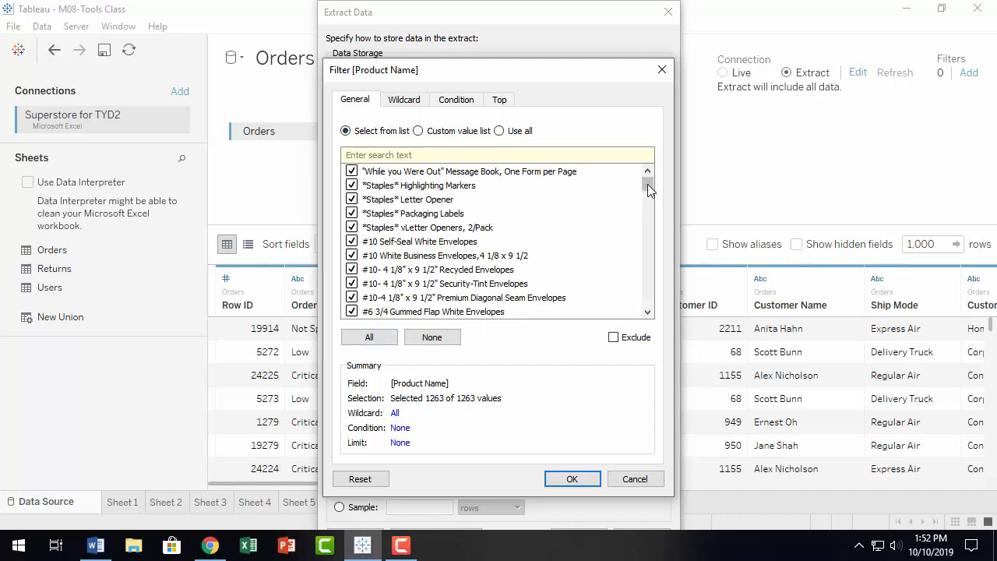
{"action": "left_click_drag", "start_coordinate": [647, 184], "coordinate": [656, 139]}
{"action": "left_click", "coordinate": [431, 336]}
{"action": "left_click", "coordinate": [369, 340]}
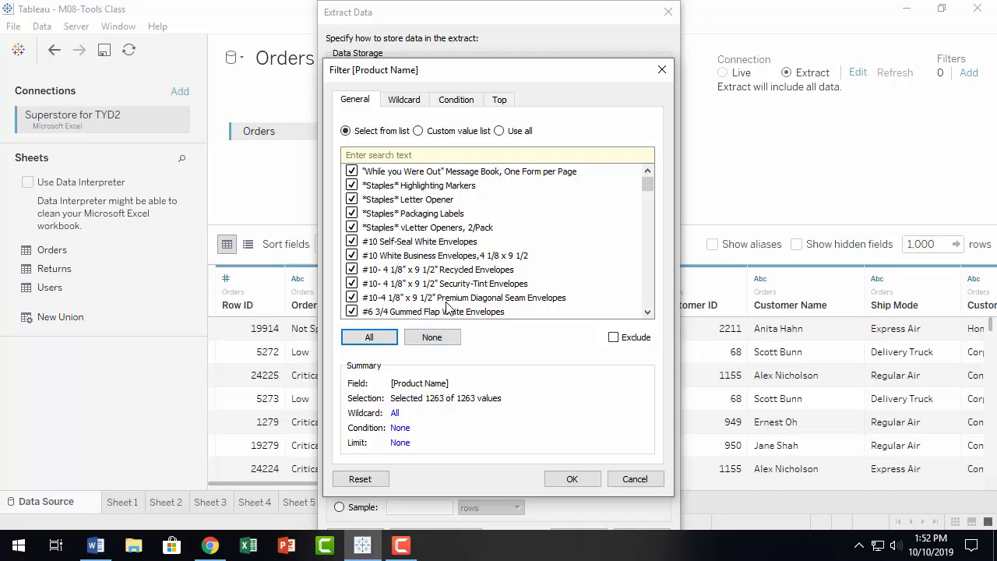
{"action": "left_click", "coordinate": [421, 133]}
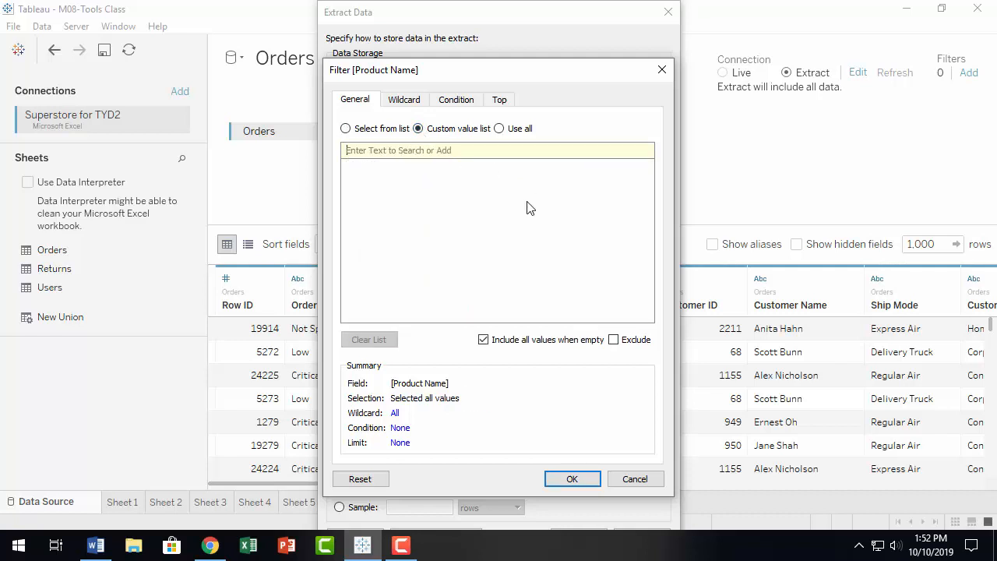
{"action": "type", "text": "s"}
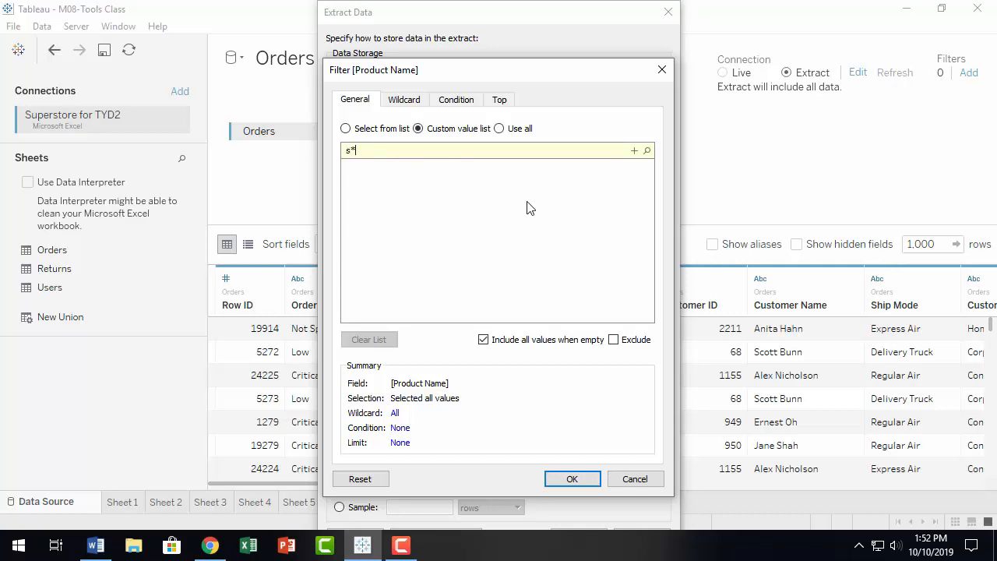
{"action": "type", "text": "*"}
{"action": "scroll", "coordinate": [544, 228], "scroll_direction": "down", "scroll_amount": 5}
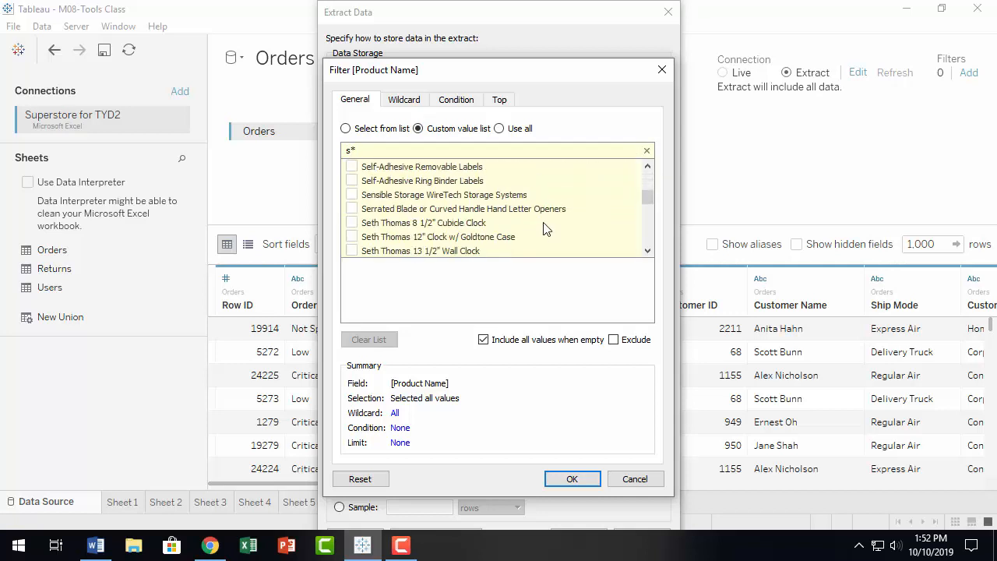
{"action": "scroll", "coordinate": [543, 228], "scroll_direction": "up", "scroll_amount": 5}
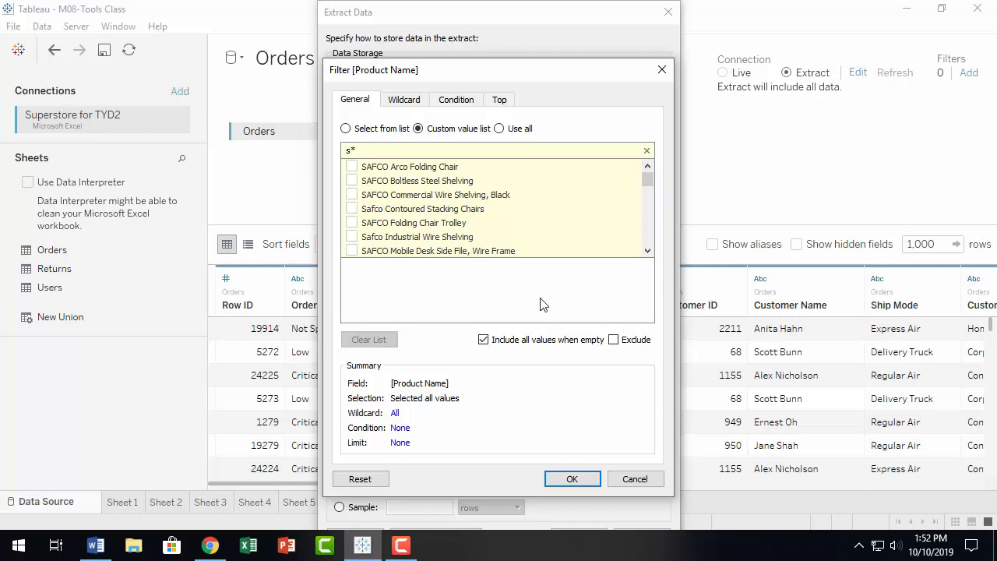
{"action": "left_click", "coordinate": [499, 130]}
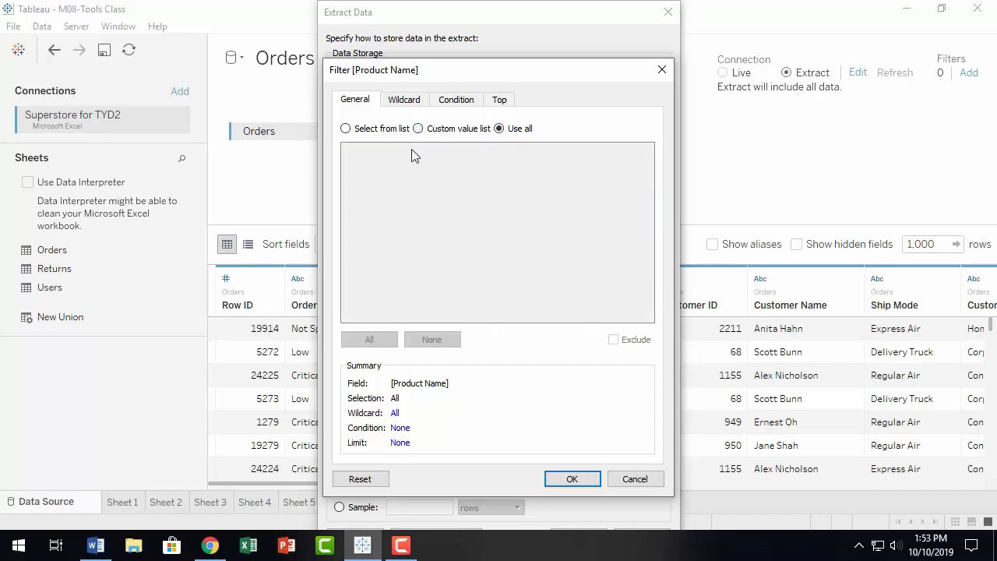
{"action": "left_click", "coordinate": [419, 128]}
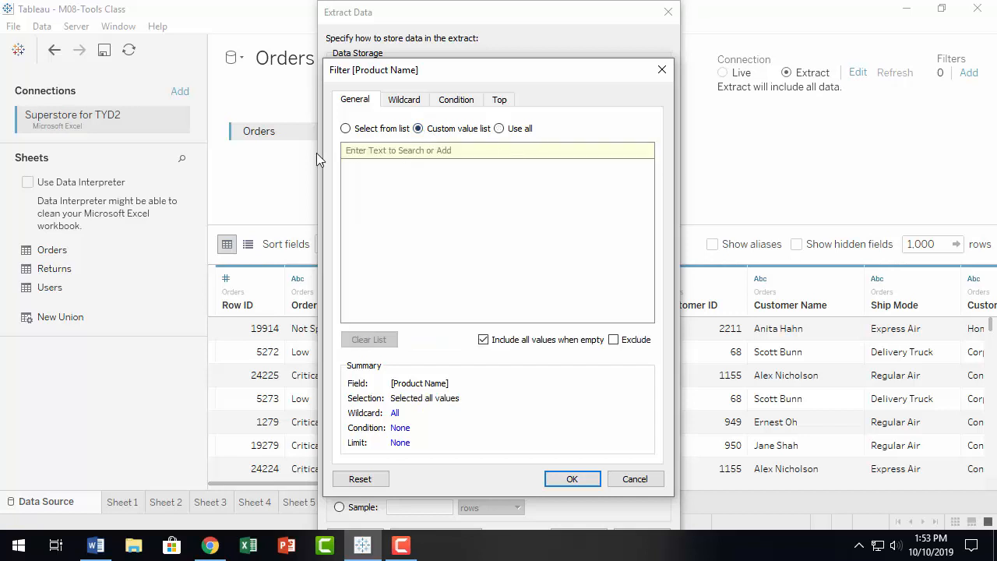
Step: Set Product Name to Select from list and its wildcard to Starts with, leaving the value empty
{"action": "left_click", "coordinate": [345, 128]}
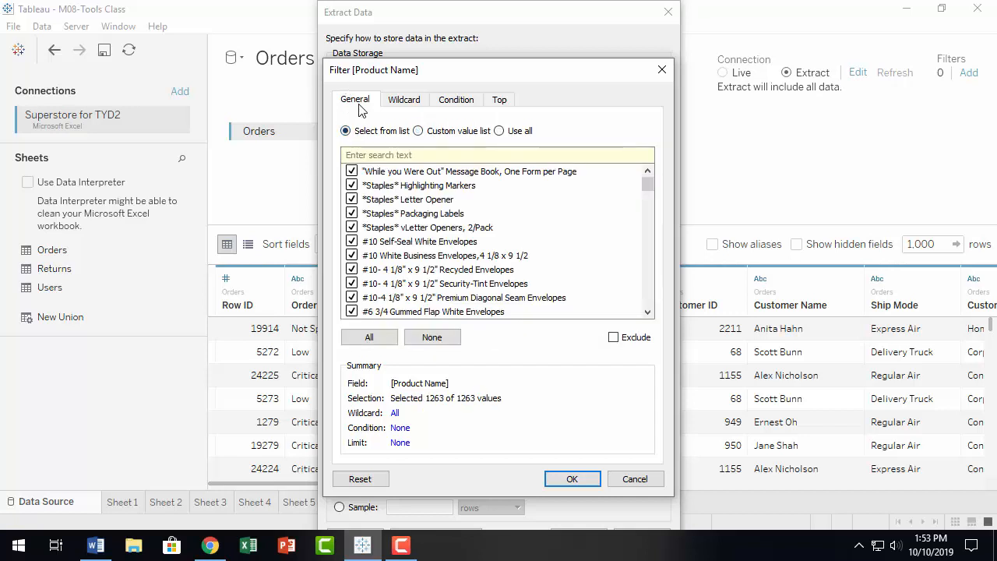
{"action": "left_click", "coordinate": [410, 108]}
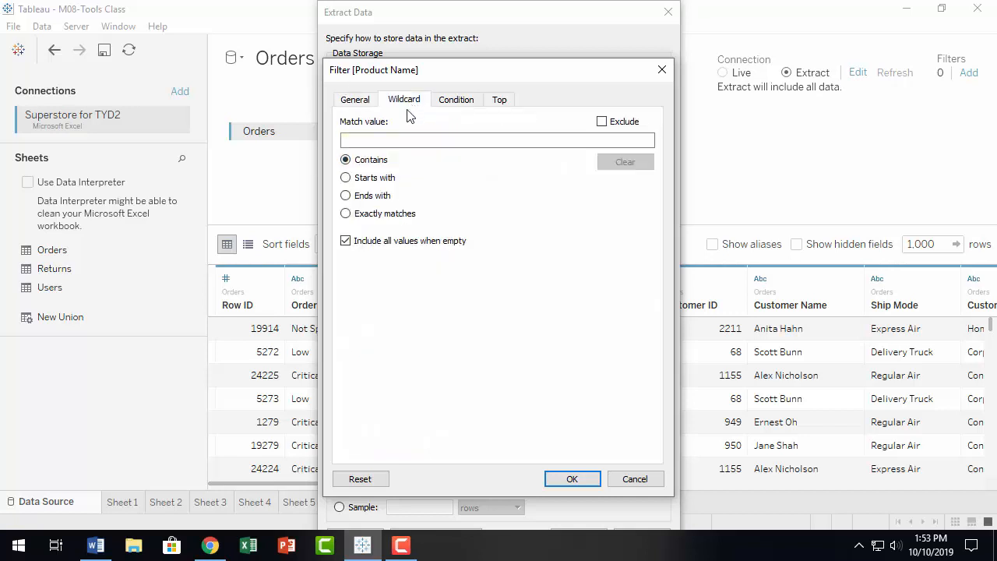
{"action": "left_click", "coordinate": [361, 104]}
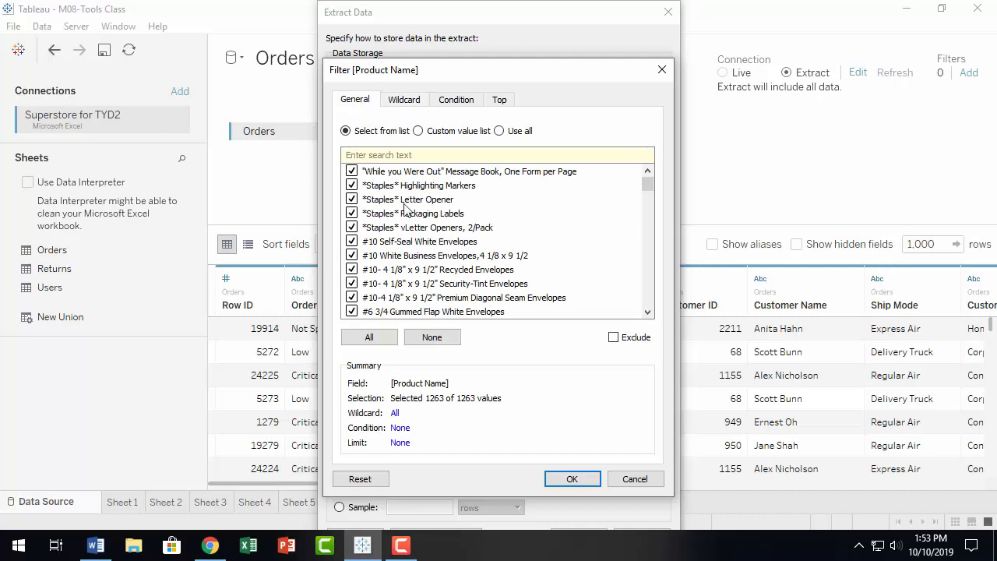
{"action": "left_click", "coordinate": [405, 105]}
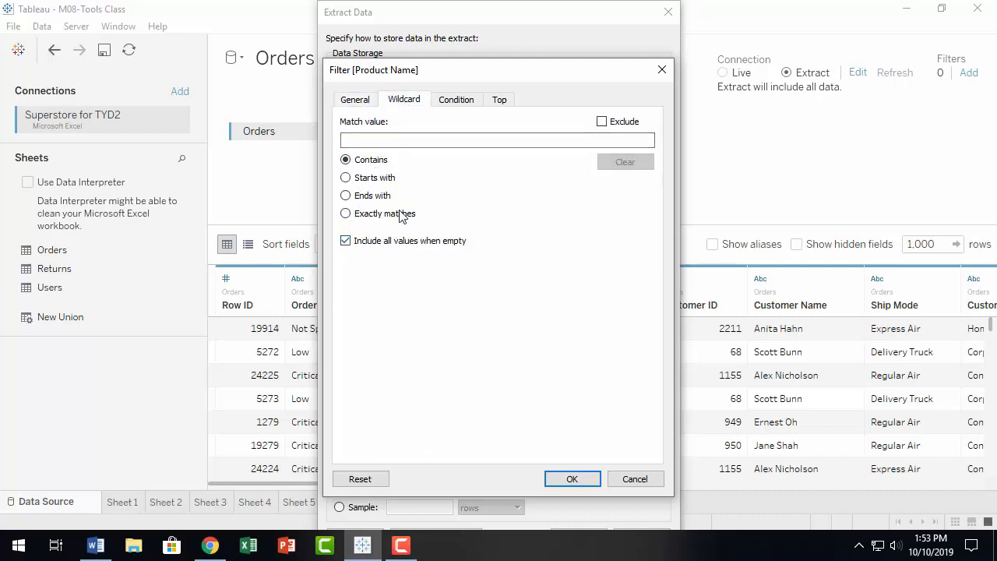
{"action": "left_click", "coordinate": [390, 139]}
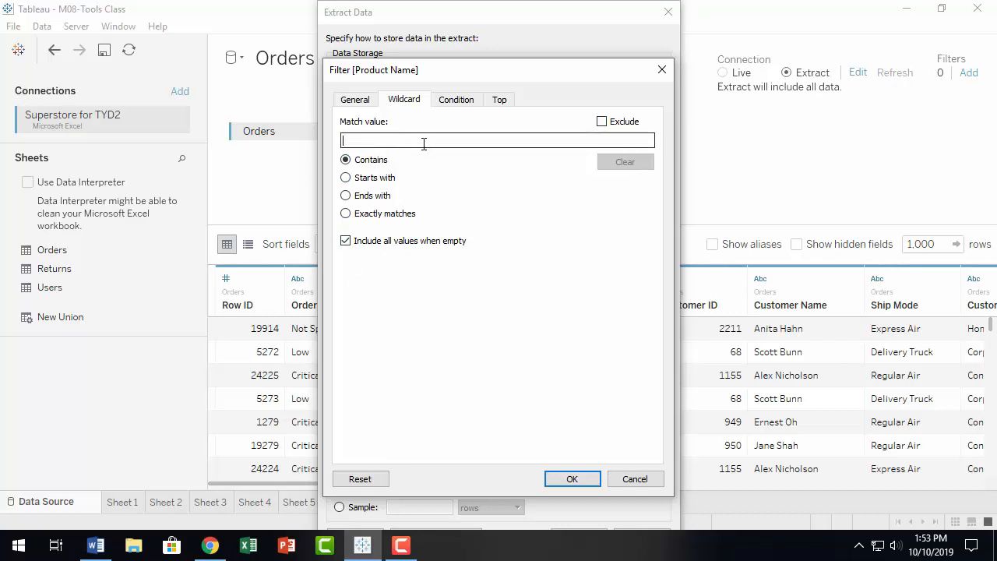
{"action": "type", "text": "s"}
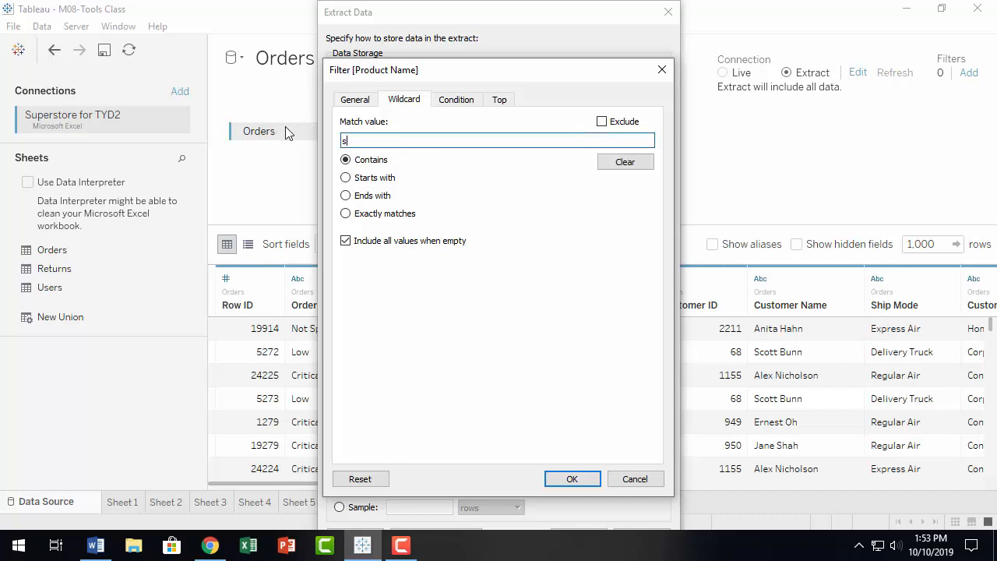
{"action": "left_click", "coordinate": [347, 178]}
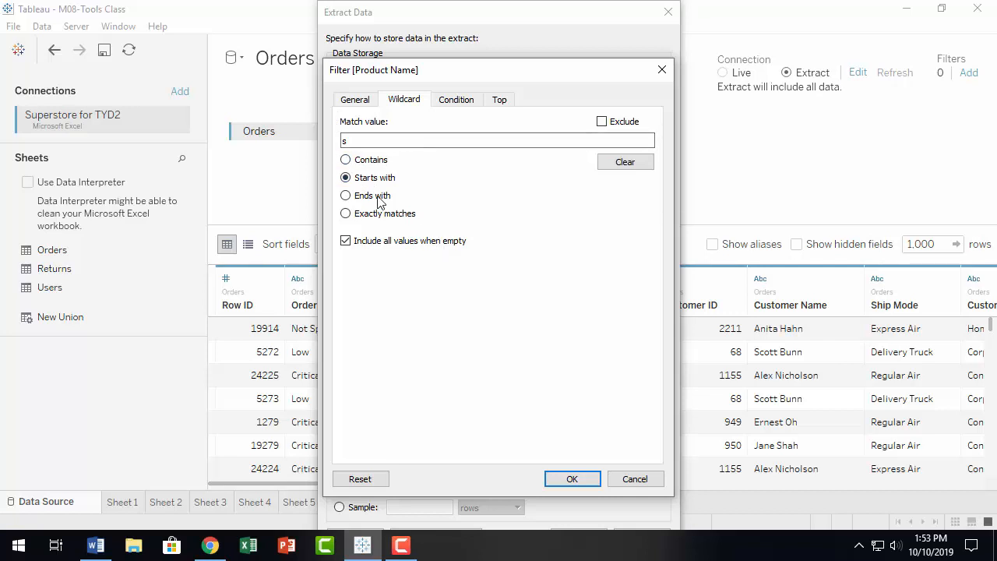
{"action": "left_click", "coordinate": [625, 165]}
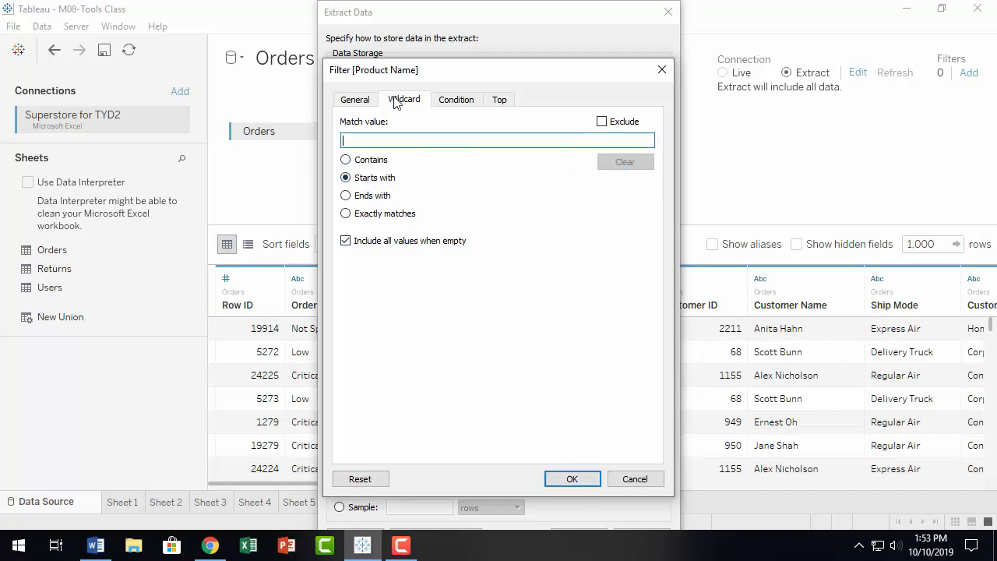
{"action": "left_click", "coordinate": [458, 101]}
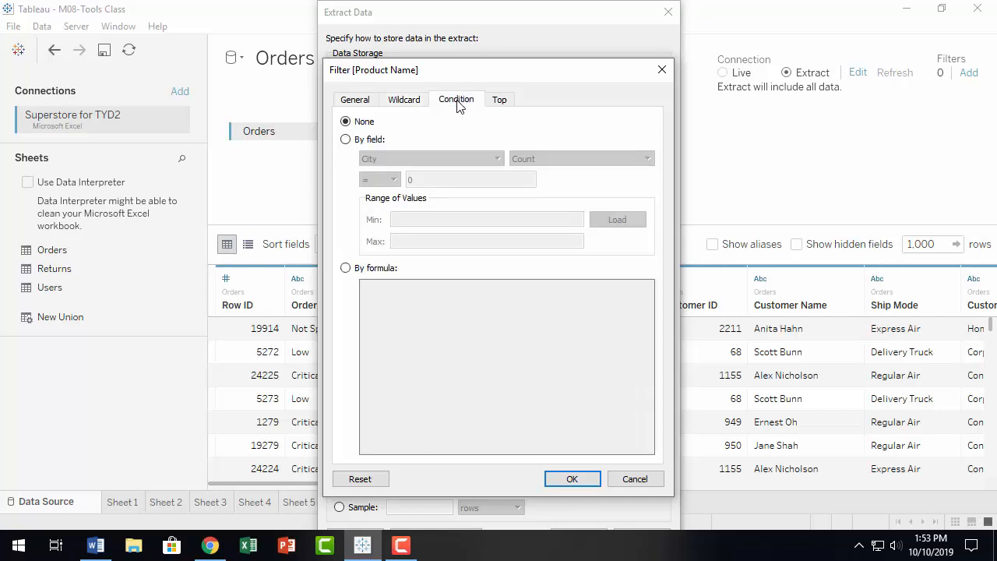
Step: Define the Product Name condition By field, trying Product Category with Count
{"action": "left_click", "coordinate": [346, 140]}
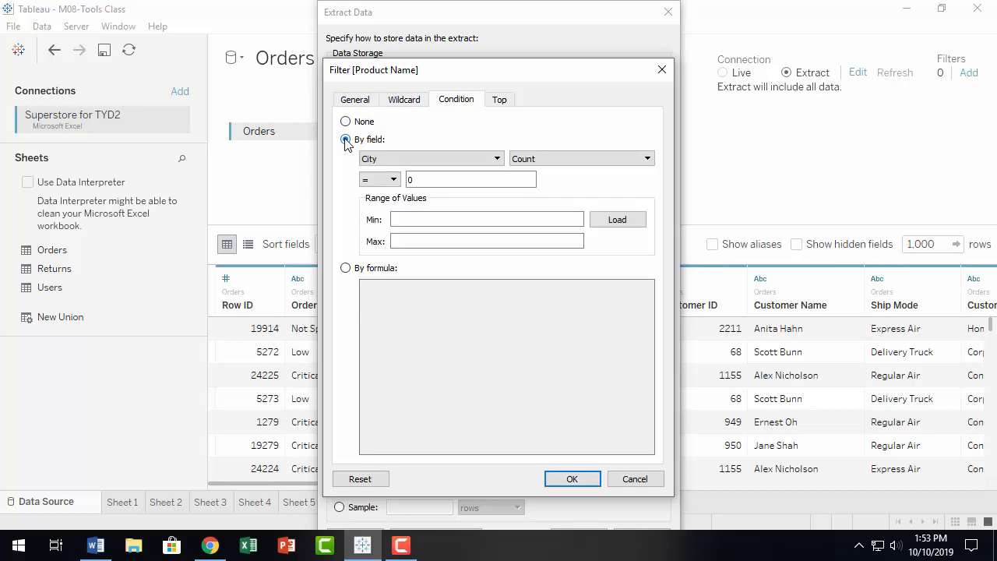
{"action": "left_click", "coordinate": [354, 101]}
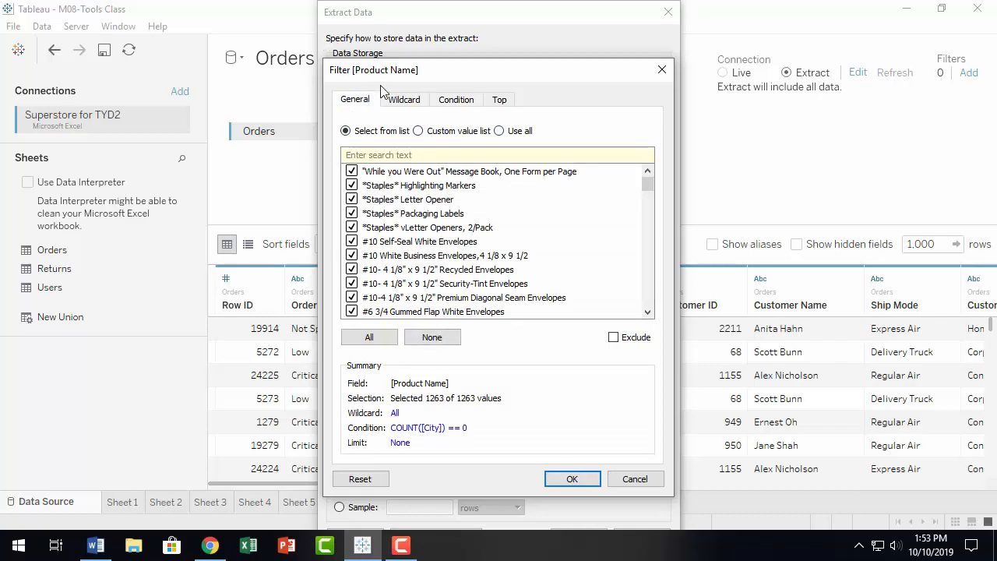
{"action": "left_click", "coordinate": [403, 100]}
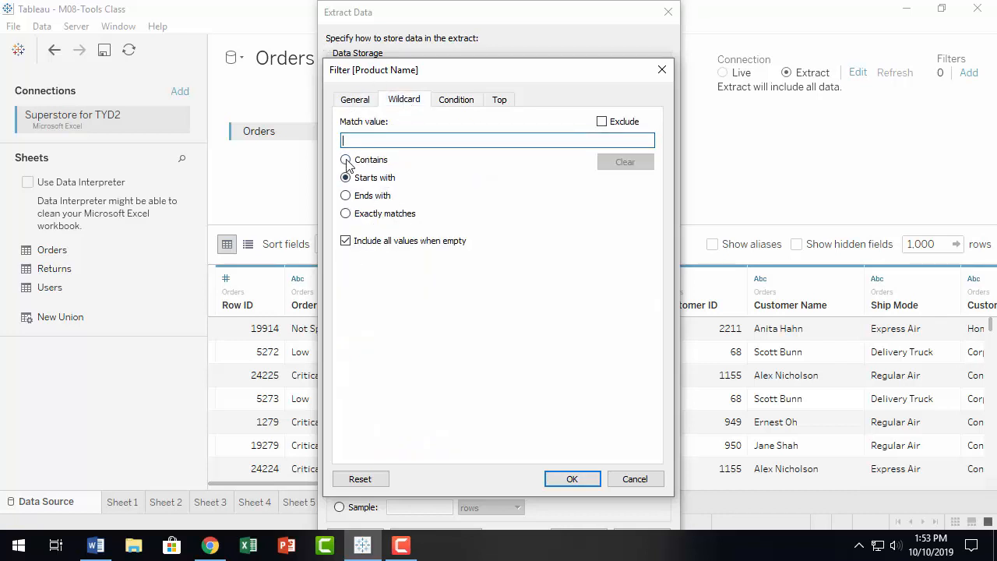
{"action": "left_click", "coordinate": [457, 100]}
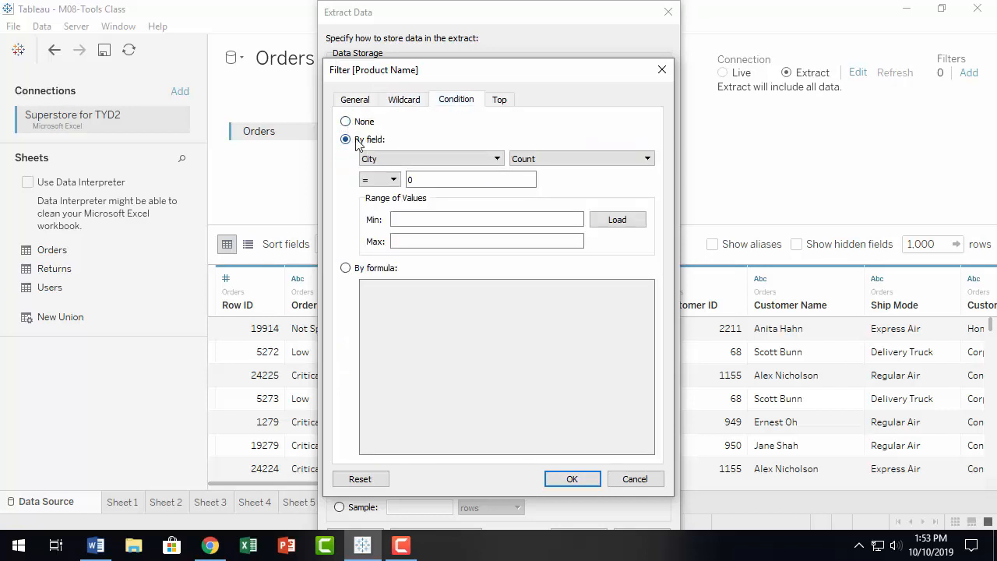
{"action": "left_click", "coordinate": [358, 141]}
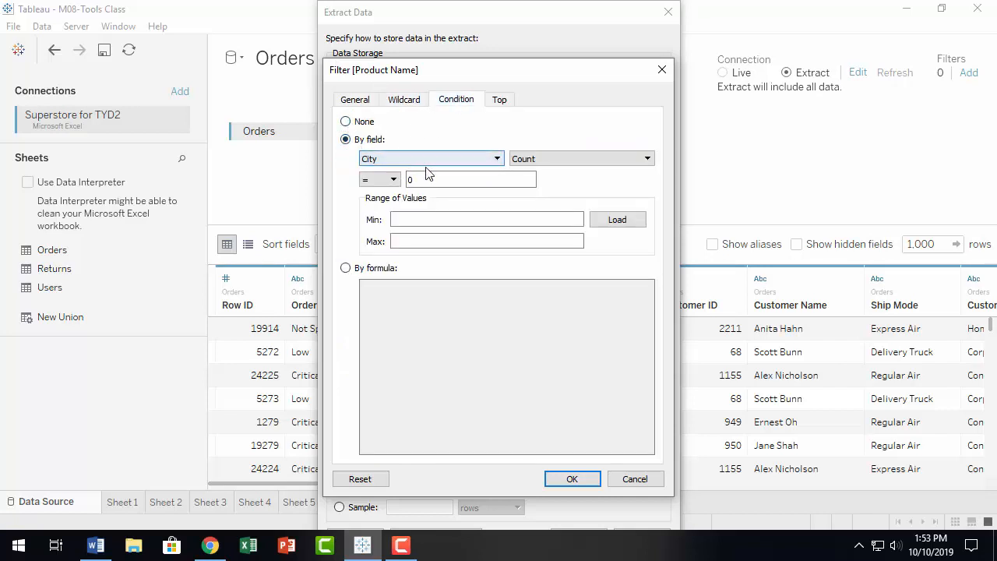
{"action": "left_click", "coordinate": [497, 159]}
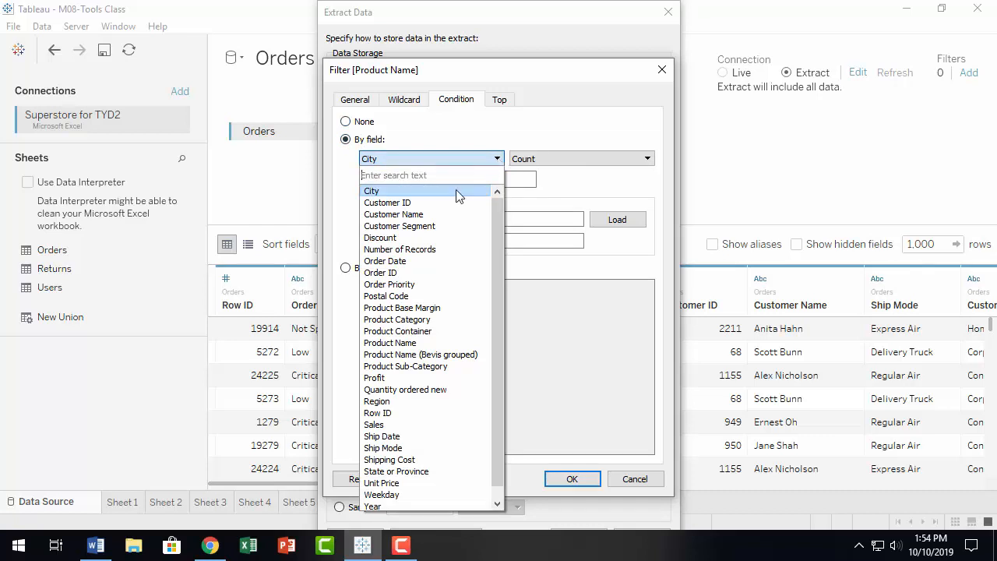
{"action": "left_click", "coordinate": [457, 321]}
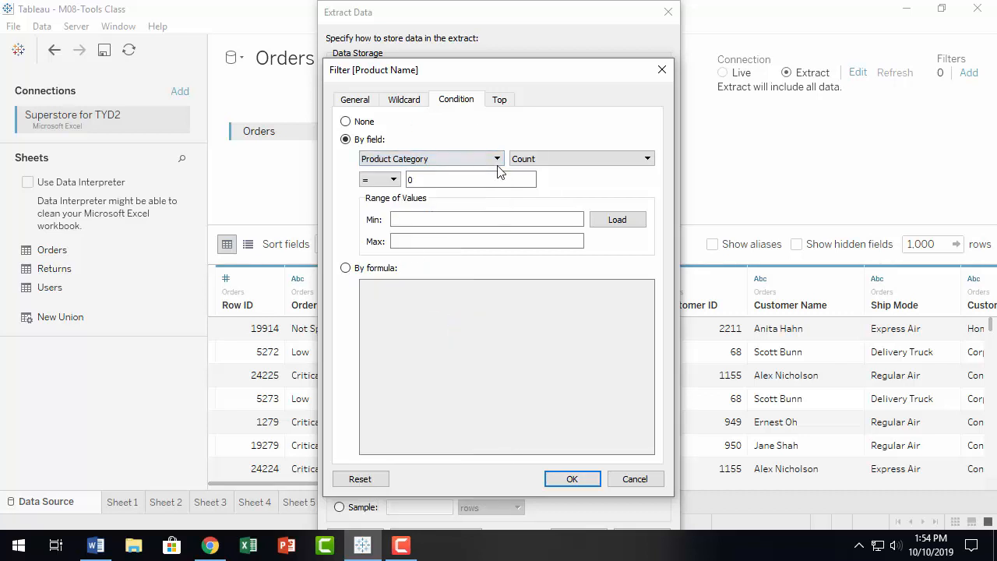
{"action": "left_click", "coordinate": [647, 159]}
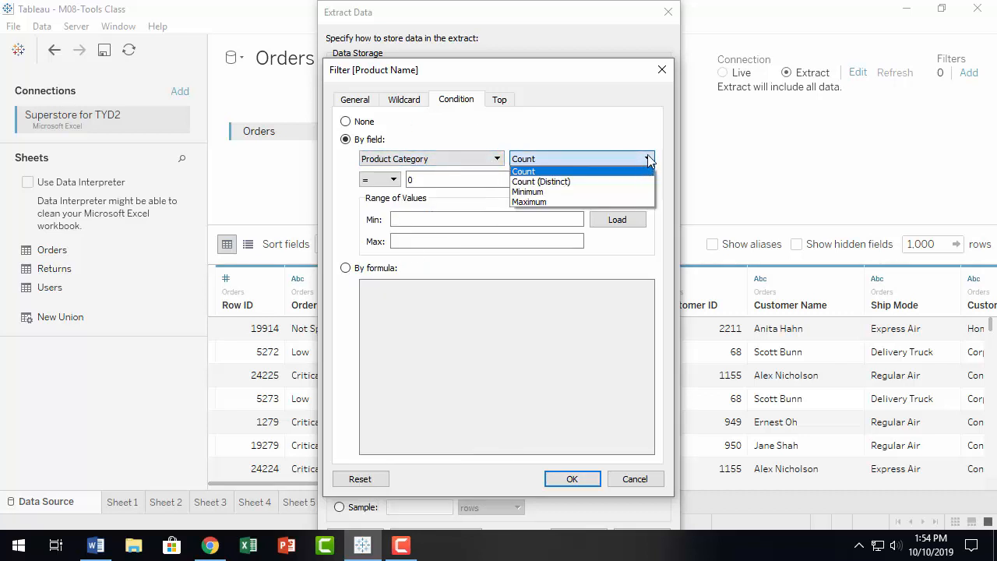
{"action": "left_click", "coordinate": [648, 157]}
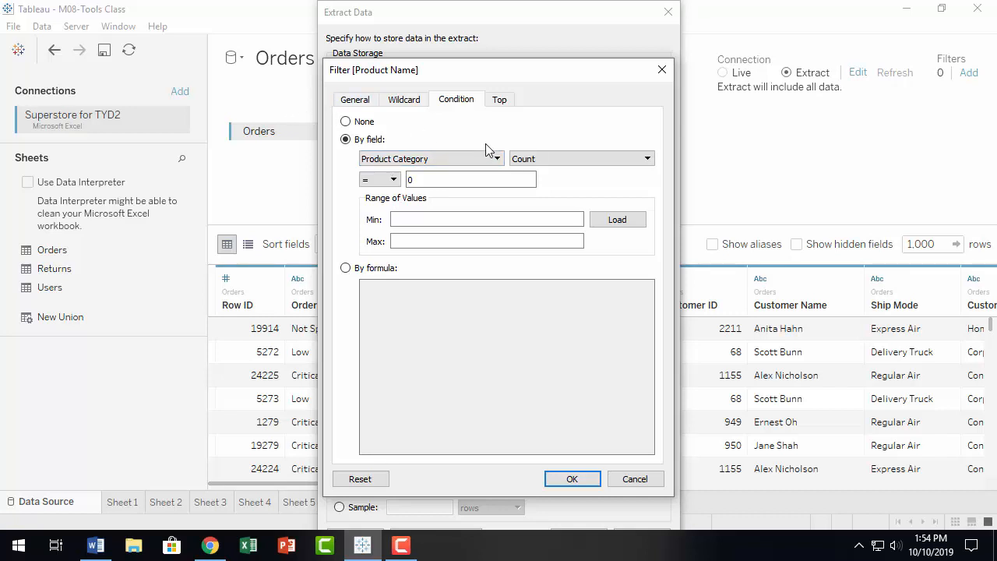
Step: Change the condition field to Order Priority, then to Sales with Sum, equal to 0
{"action": "left_click", "coordinate": [496, 159]}
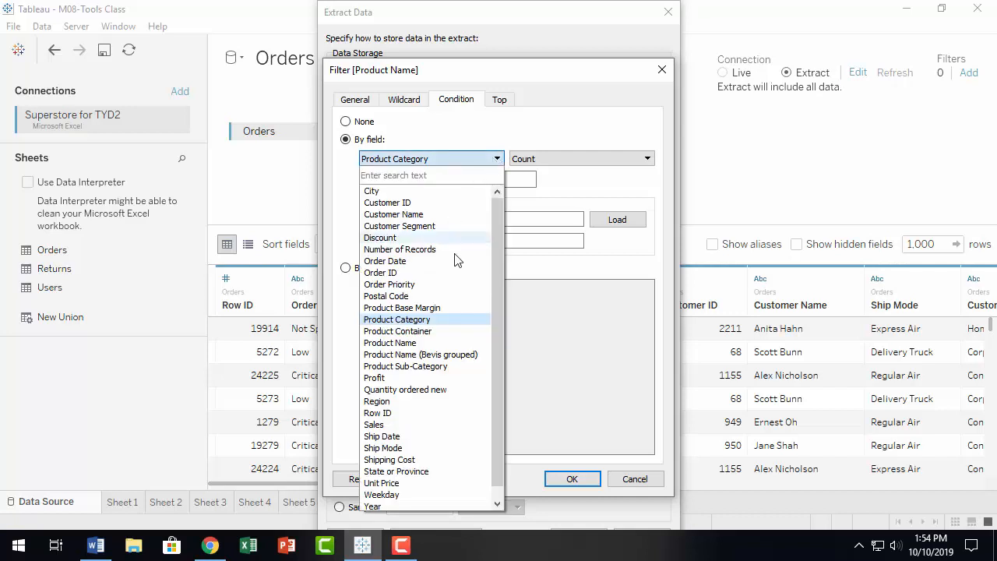
{"action": "left_click", "coordinate": [448, 285]}
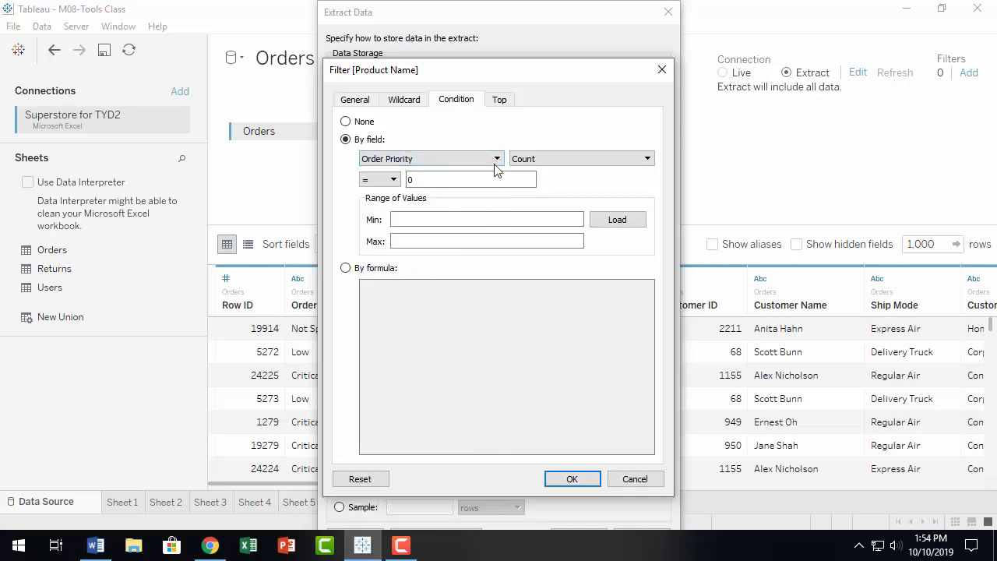
{"action": "left_click", "coordinate": [576, 158]}
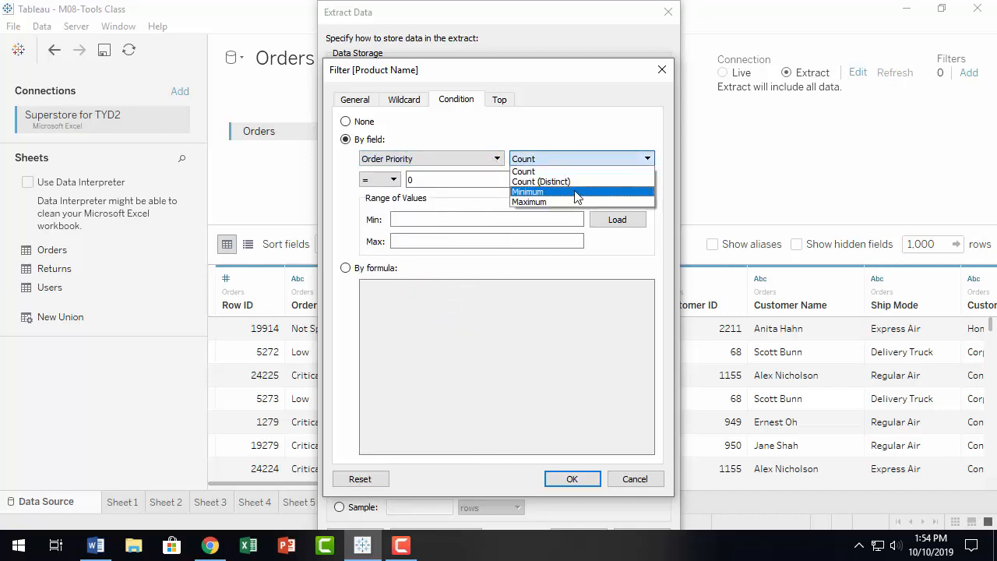
{"action": "left_click", "coordinate": [496, 159]}
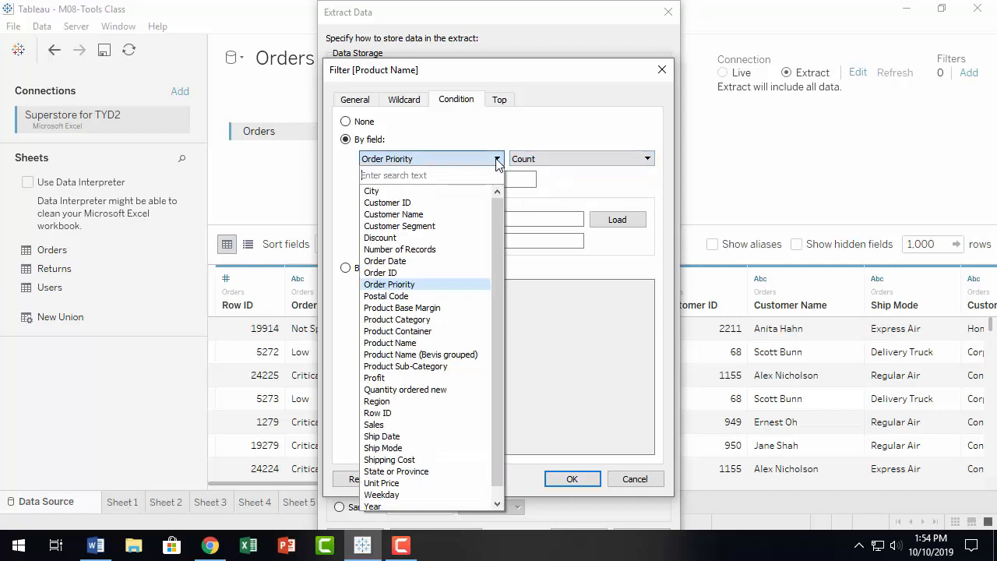
{"action": "left_click", "coordinate": [415, 427]}
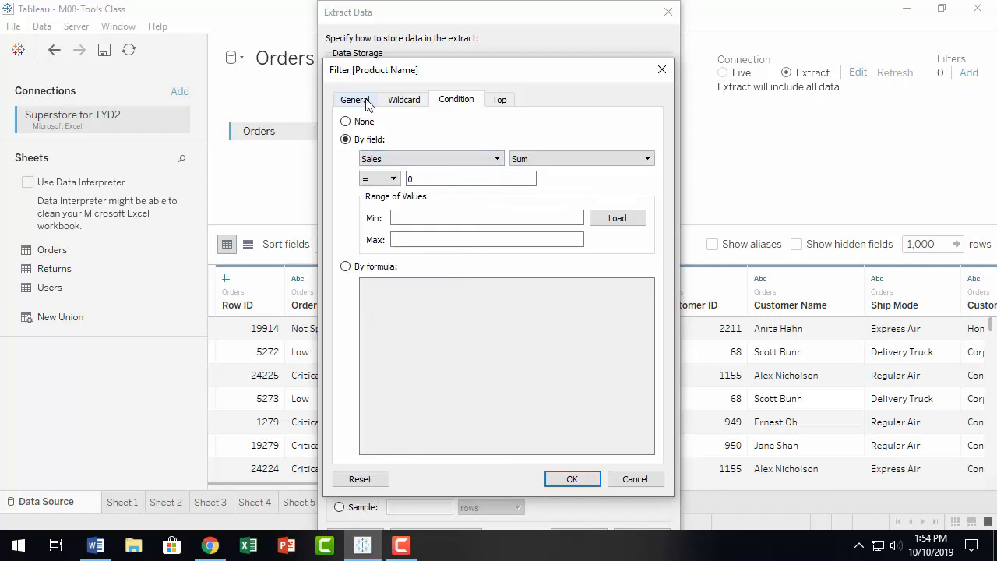
{"action": "left_click", "coordinate": [538, 159]}
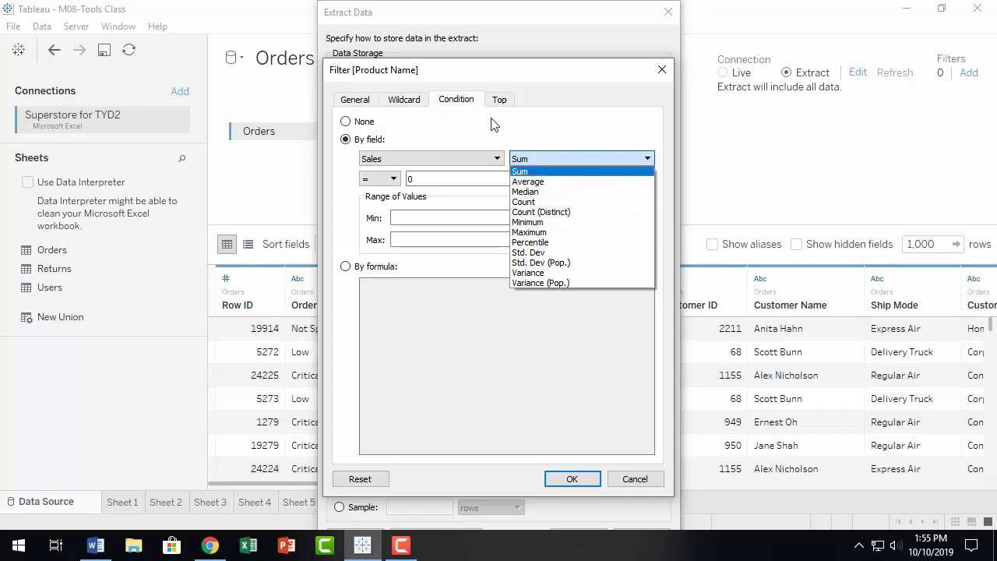
{"action": "left_click", "coordinate": [459, 105]}
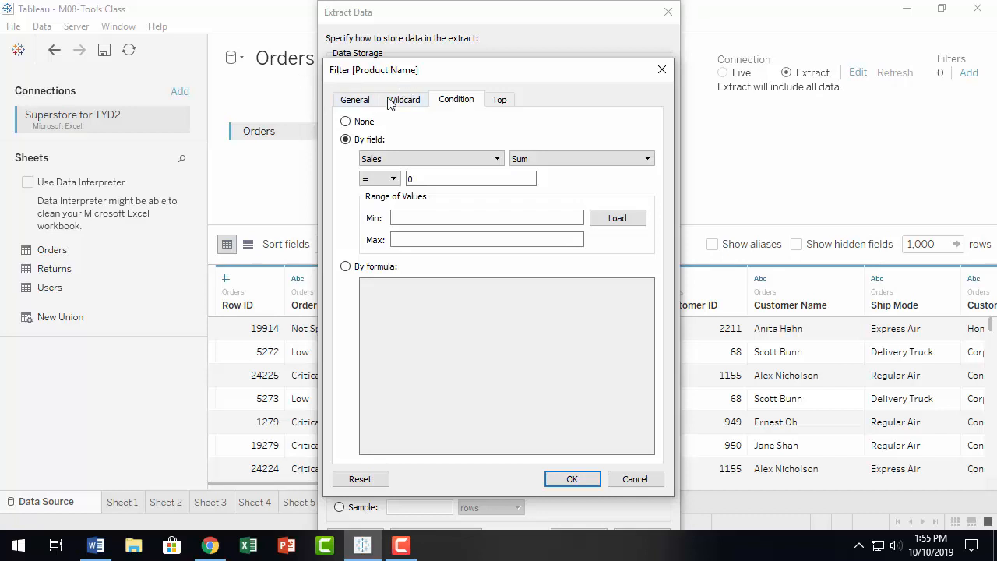
Step: Set the condition to None and limit by Top By field, trying Bottom then keeping Top
{"action": "left_click", "coordinate": [503, 102]}
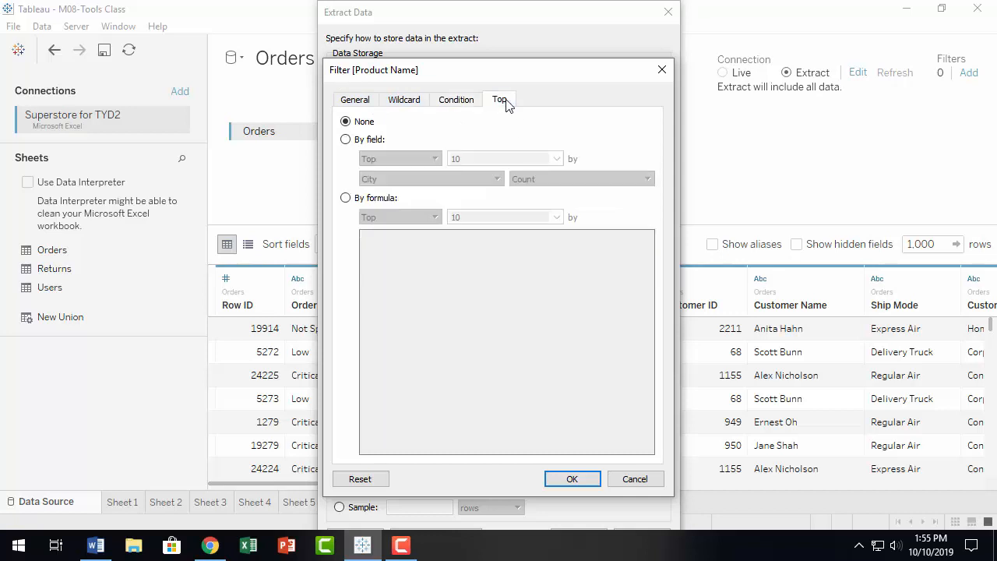
{"action": "left_click", "coordinate": [454, 103]}
{"action": "left_click", "coordinate": [345, 121]}
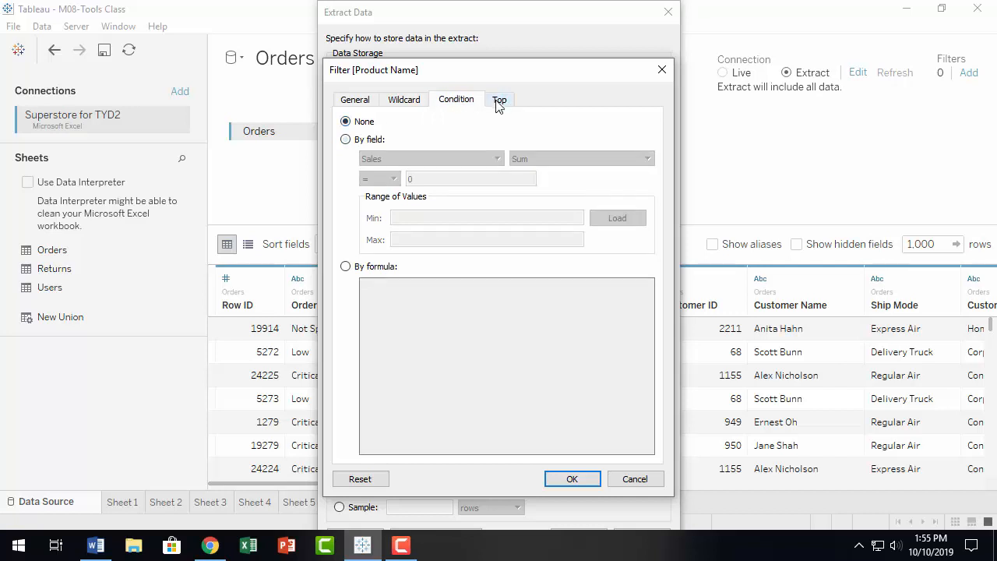
{"action": "left_click", "coordinate": [504, 103]}
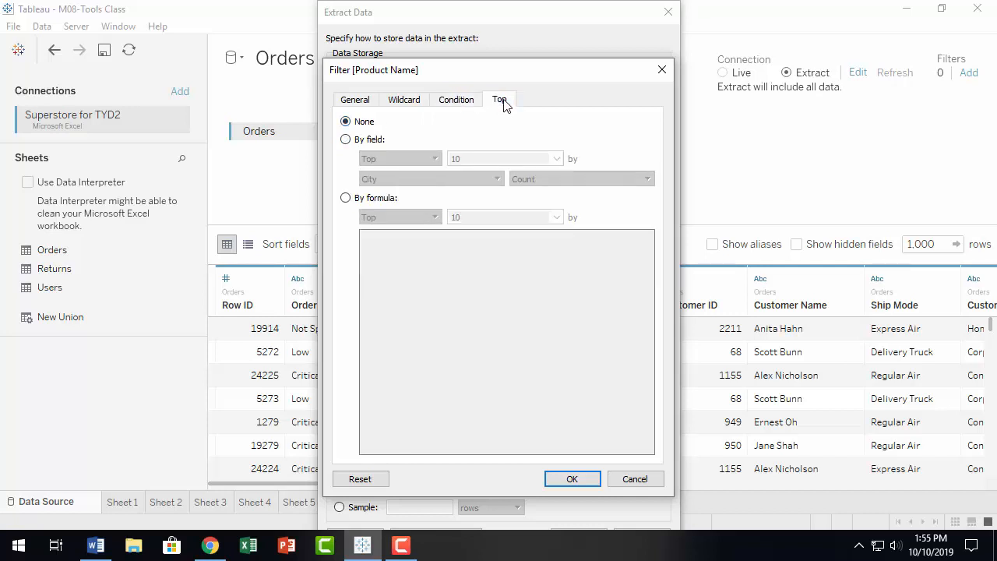
{"action": "left_click", "coordinate": [346, 140]}
{"action": "left_click", "coordinate": [435, 160]}
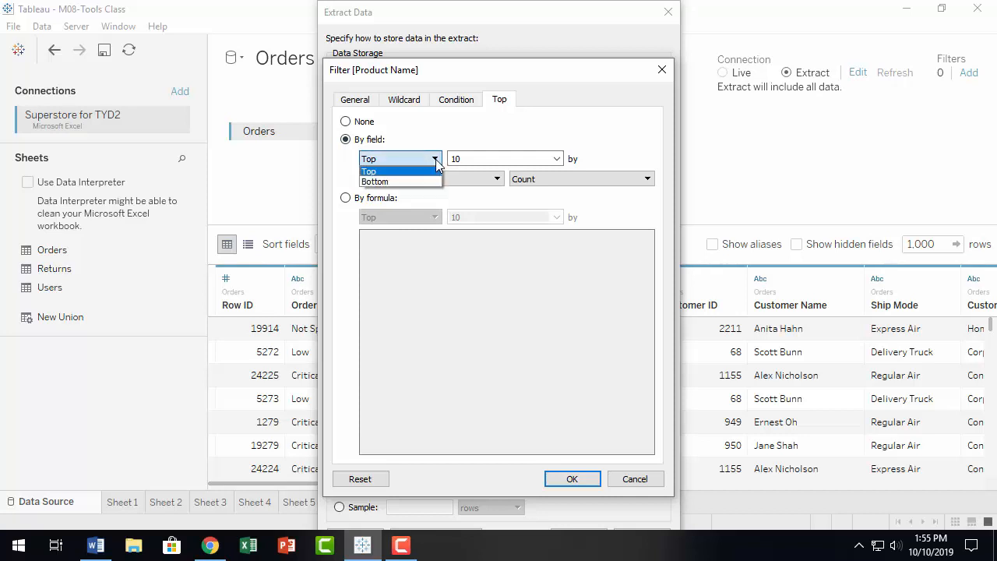
{"action": "left_click", "coordinate": [429, 181]}
{"action": "left_click", "coordinate": [432, 162]}
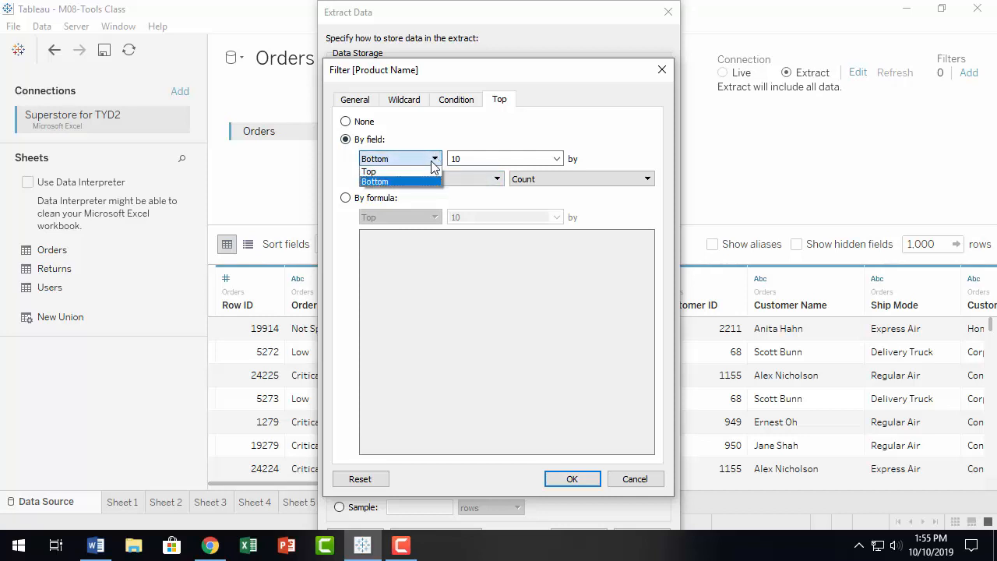
{"action": "left_click", "coordinate": [426, 171]}
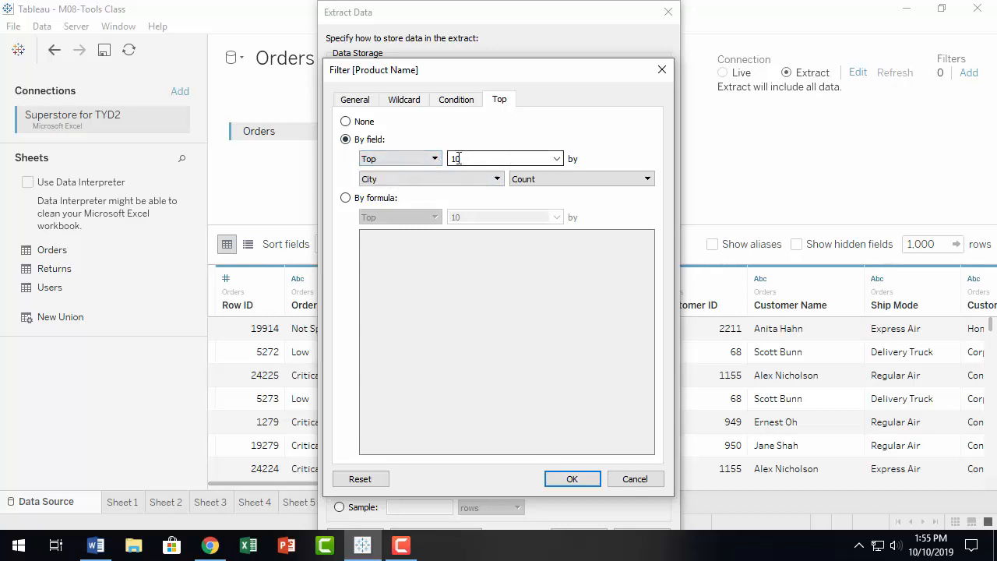
Step: Keep the Top 10 Product Names ranked by Count of City
{"action": "left_click", "coordinate": [557, 158]}
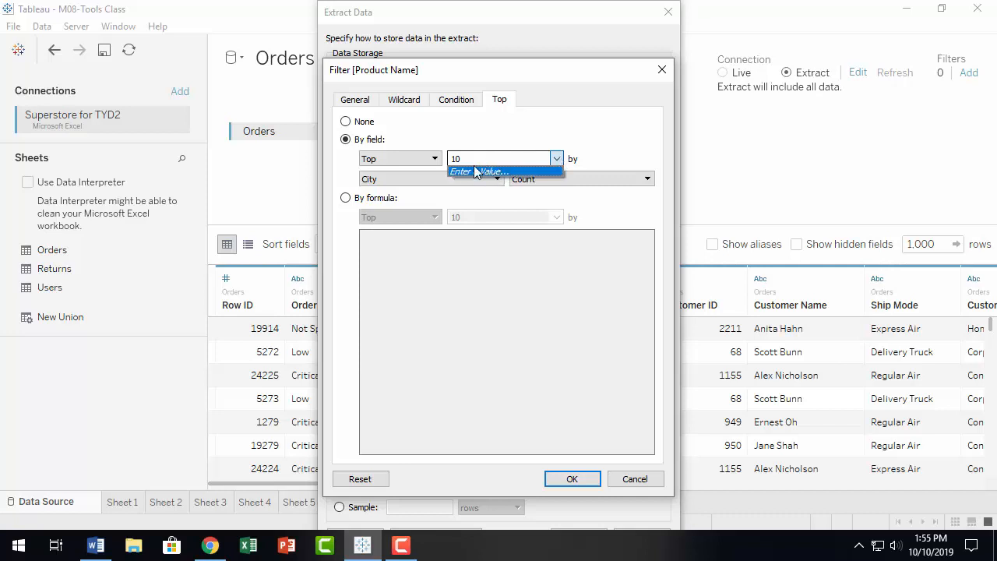
{"action": "left_click", "coordinate": [489, 126]}
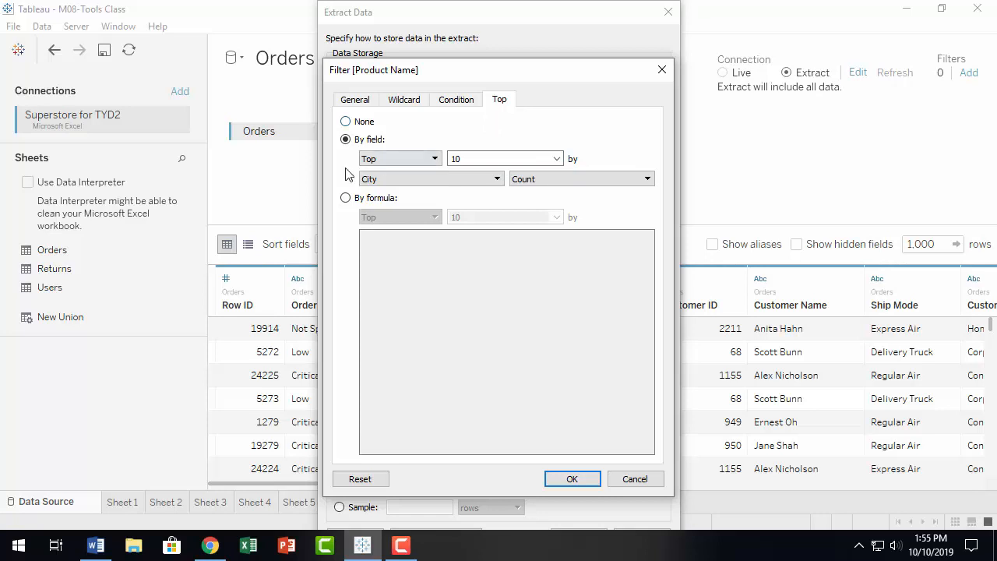
{"action": "left_click", "coordinate": [498, 179]}
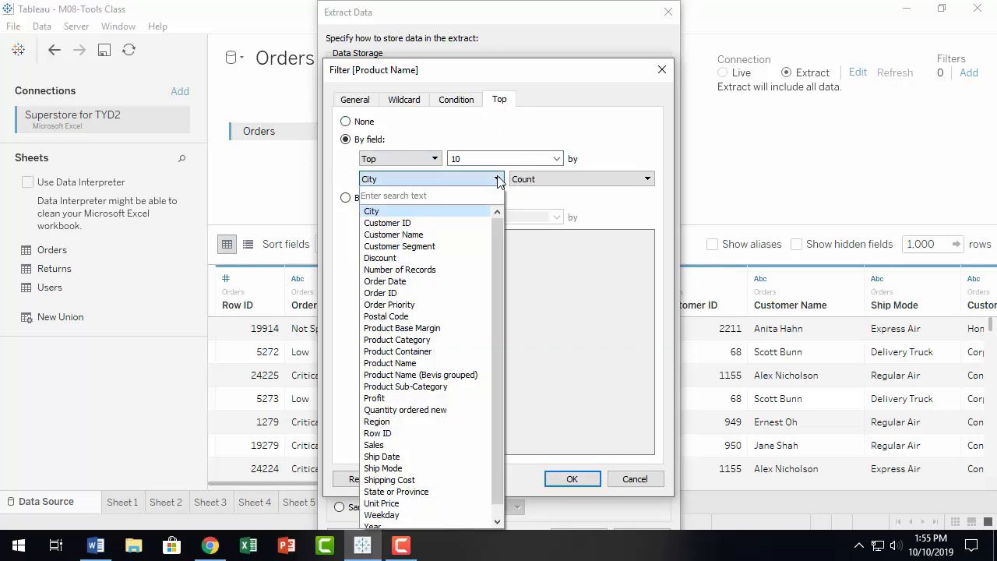
{"action": "left_click", "coordinate": [498, 179]}
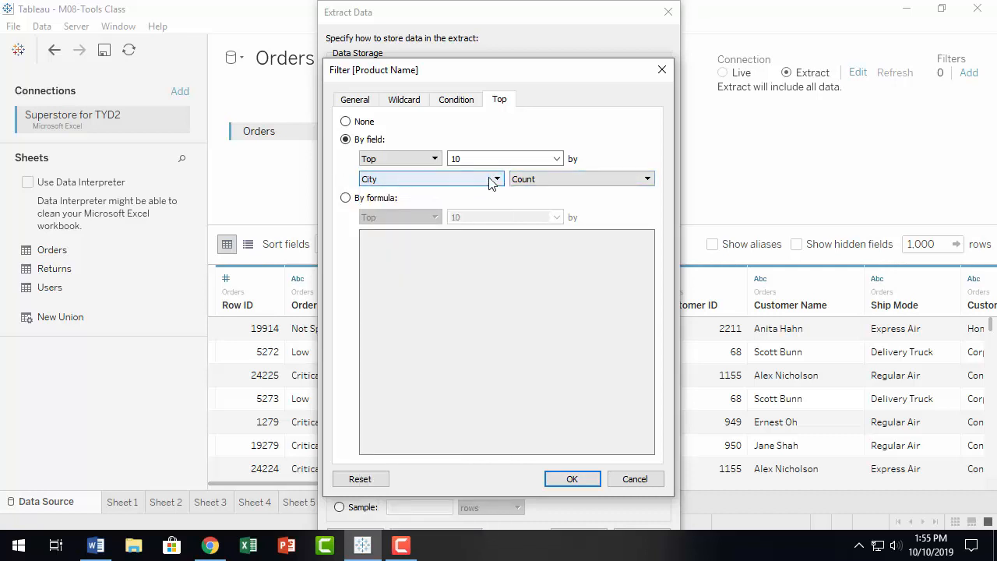
{"action": "left_click", "coordinate": [583, 178]}
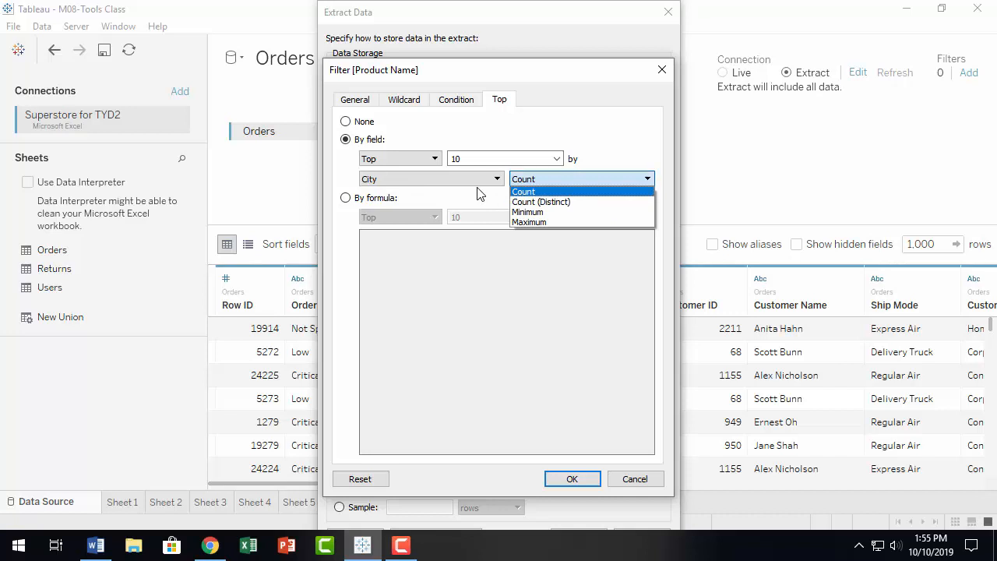
{"action": "left_click", "coordinate": [559, 191]}
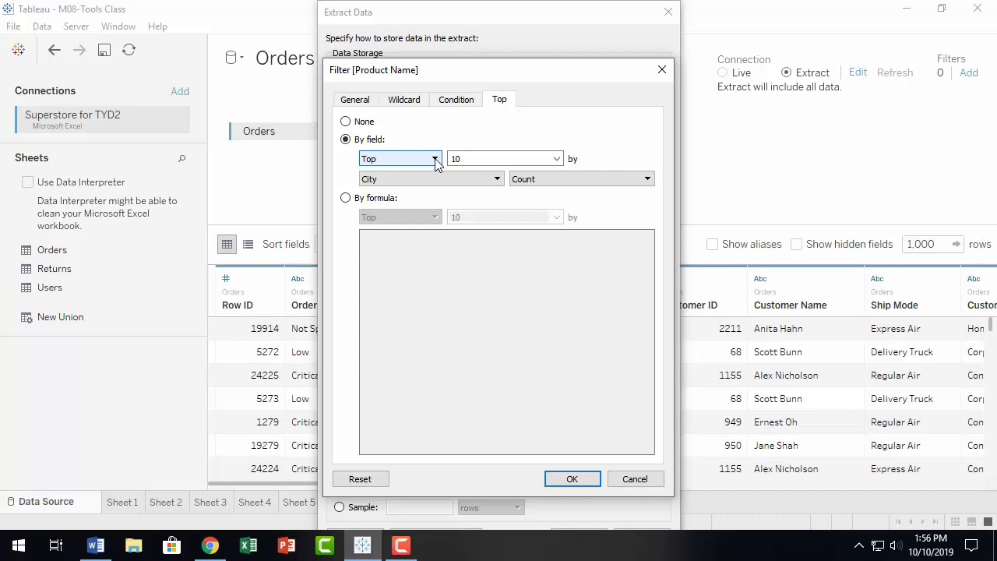
{"action": "left_click", "coordinate": [557, 160]}
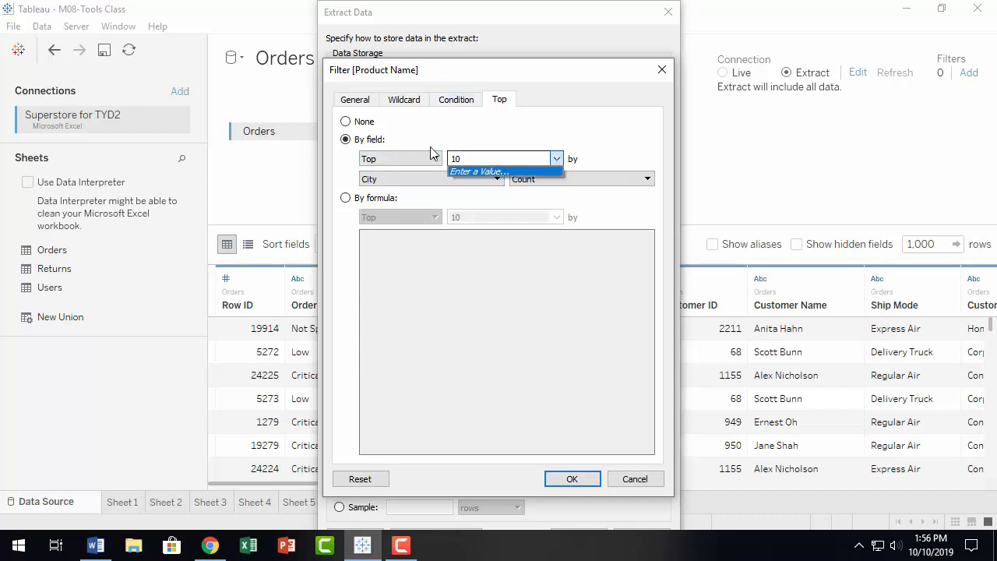
{"action": "left_click", "coordinate": [484, 168]}
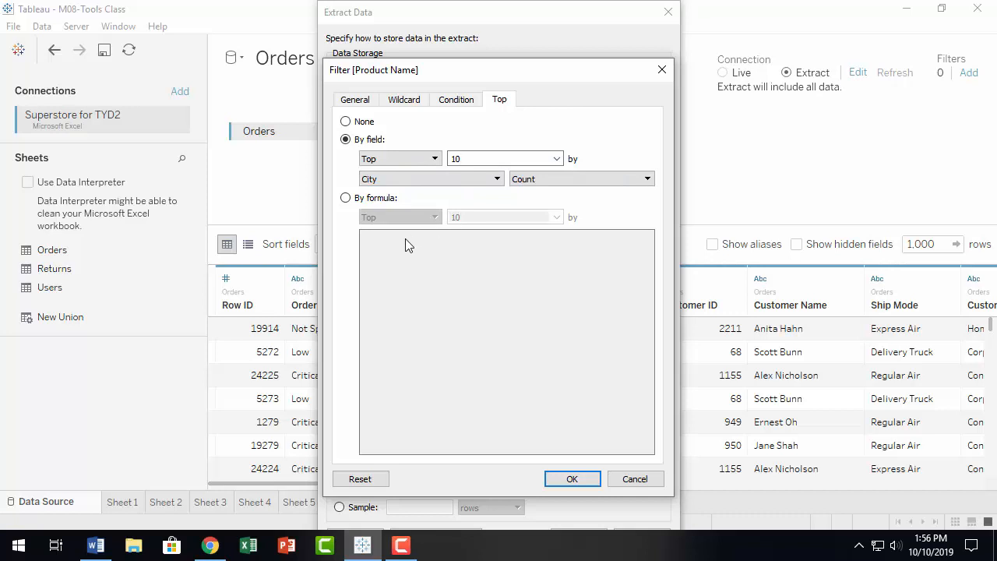
Step: Switch the Top filter to By formula and enter SUM([Sales])
{"action": "left_click", "coordinate": [346, 199]}
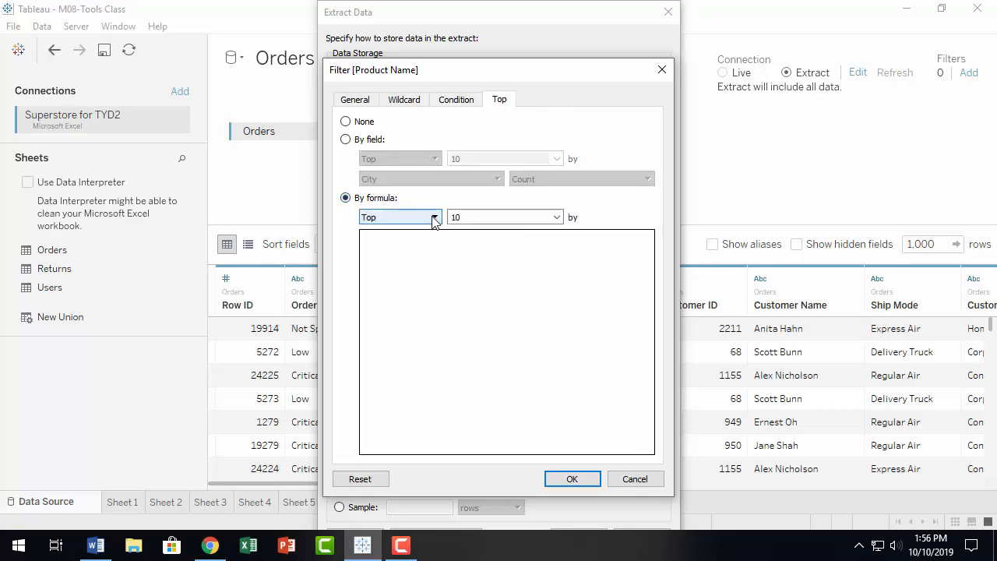
{"action": "left_click", "coordinate": [413, 255]}
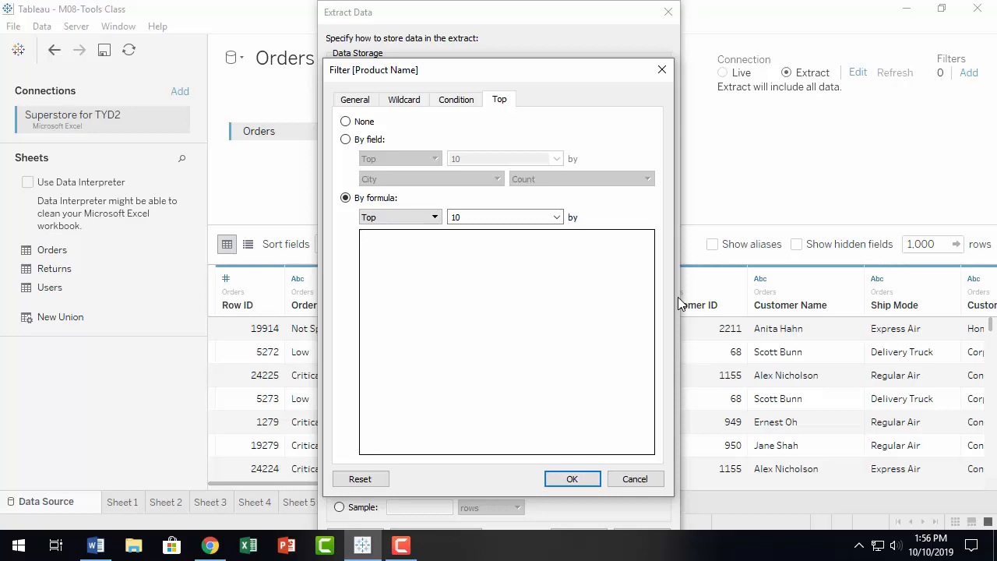
{"action": "type", "text": "sum"}
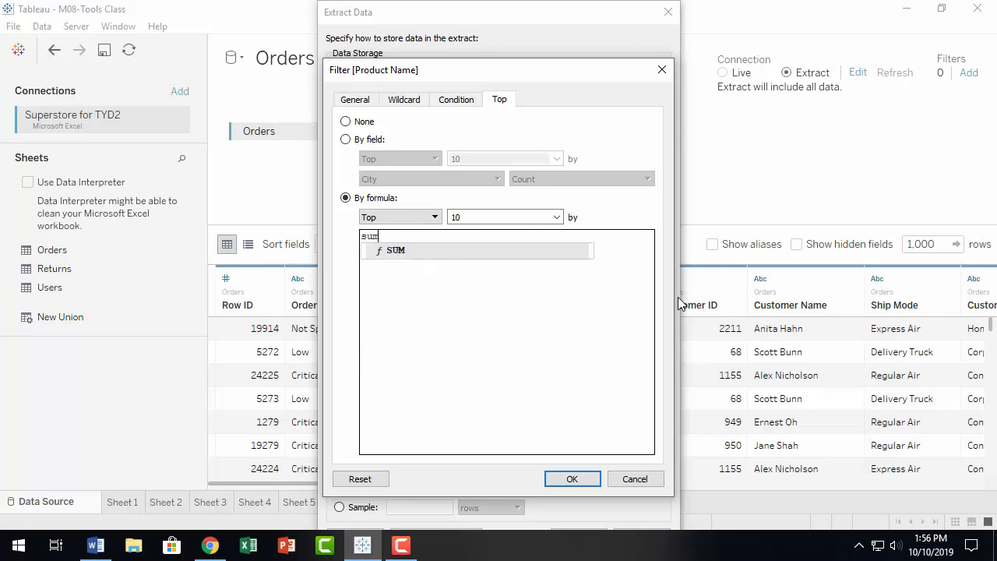
{"action": "key", "text": "Return"}
{"action": "type", "text": "sal)"}
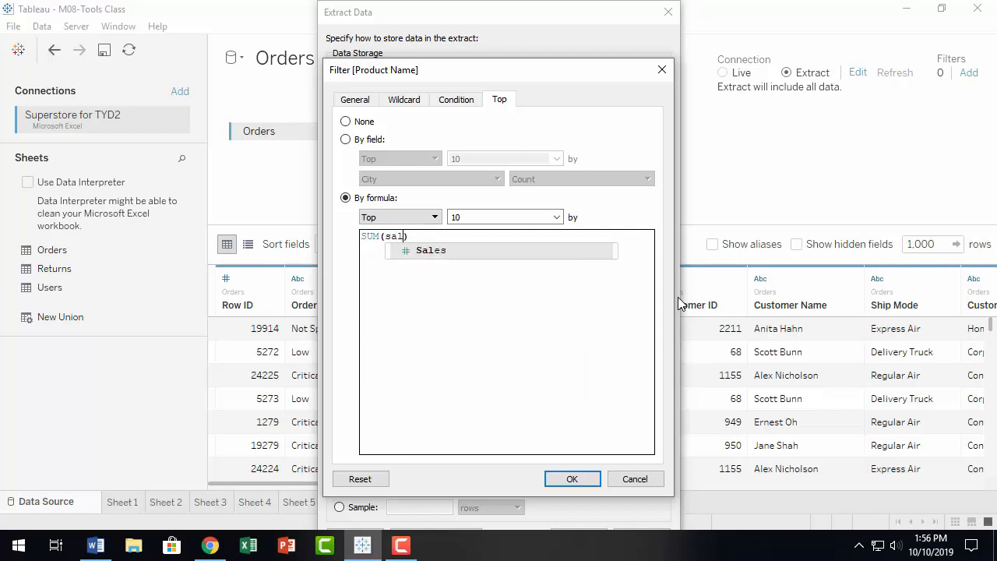
{"action": "key", "text": "Return"}
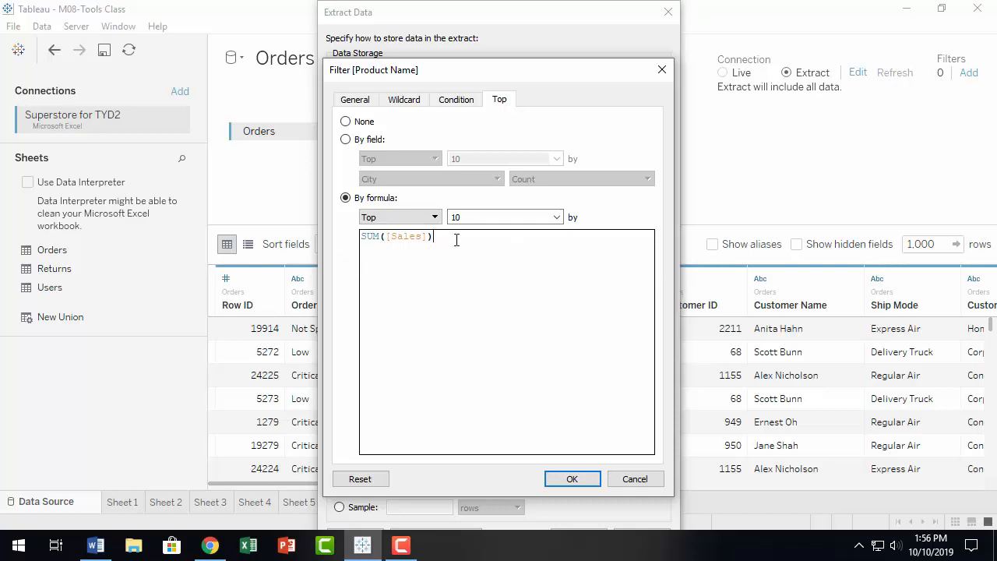
Step: Replace the formula with AVG( and begin typing prof for Profit
{"action": "key", "text": "BackSpace"}
{"action": "key", "text": "BackSpace"}
{"action": "key", "text": "BackSpace"}
{"action": "key", "text": "BackSpace"}
{"action": "key", "text": "BackSpace"}
{"action": "key", "text": "BackSpace"}
{"action": "key", "text": "BackSpace"}
{"action": "key", "text": "BackSpace"}
{"action": "key", "text": "BackSpace"}
{"action": "key", "text": "BackSpace"}
{"action": "key", "text": "BackSpace"}
{"action": "key", "text": "BackSpace"}
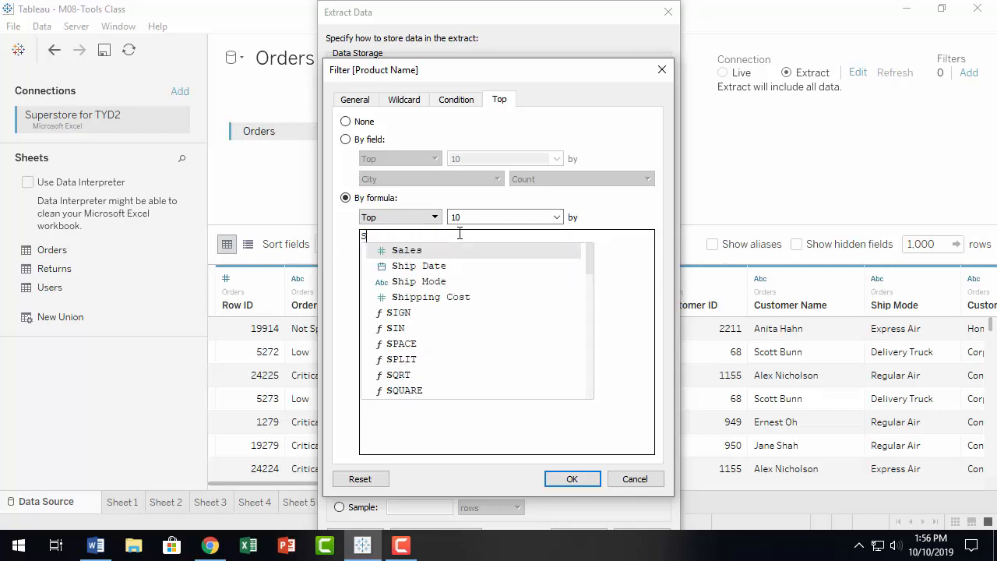
{"action": "type", "text": "sum"}
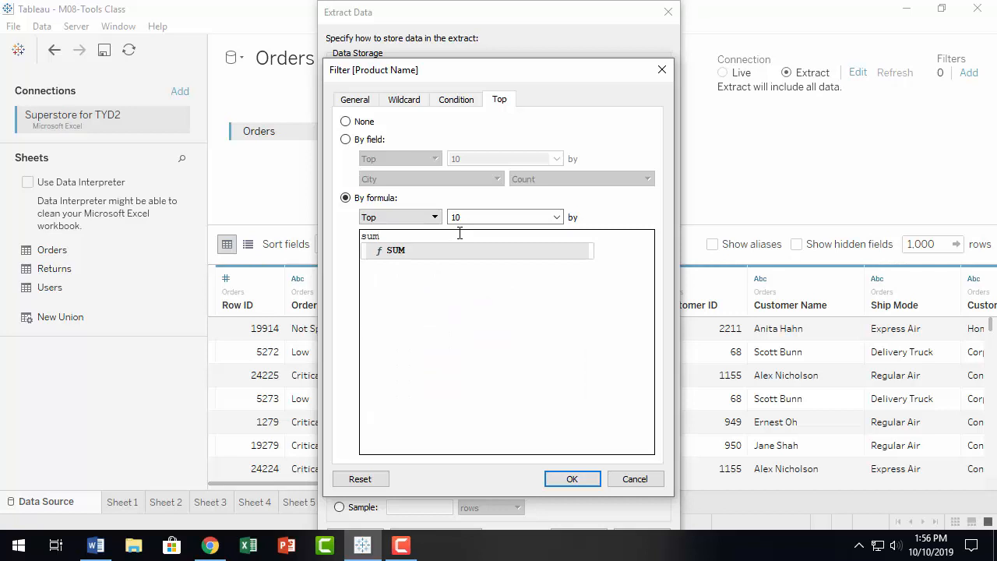
{"action": "key", "text": "BackSpace"}
{"action": "key", "text": "BackSpace"}
{"action": "key", "text": "BackSpace"}
{"action": "type", "text": "avg"}
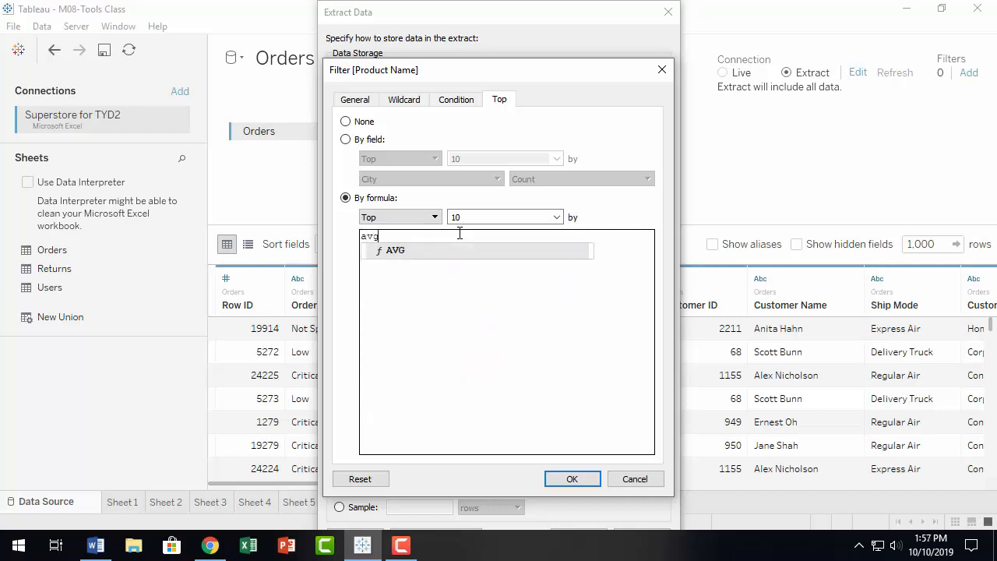
{"action": "key", "text": "Return"}
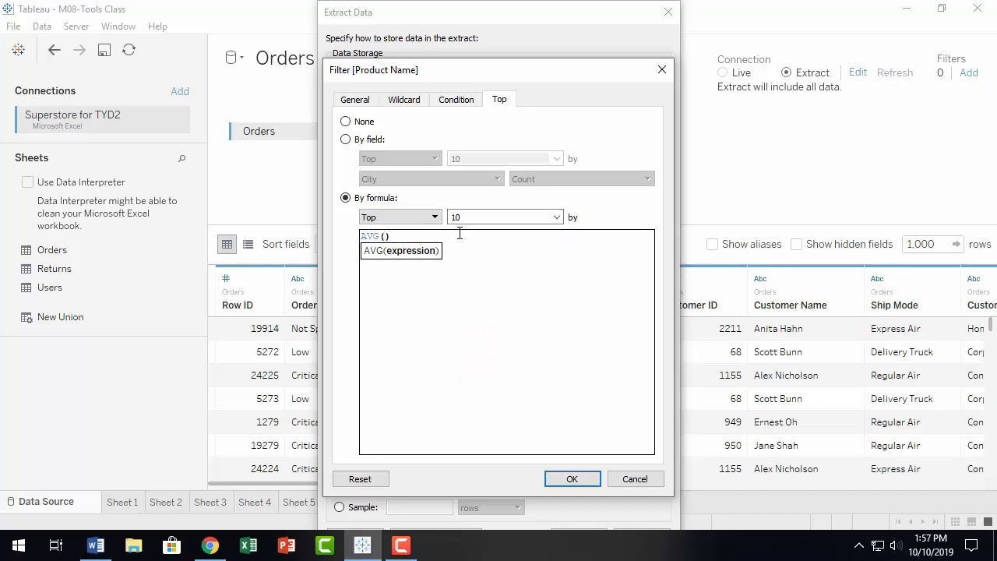
{"action": "type", "text": "pro"}
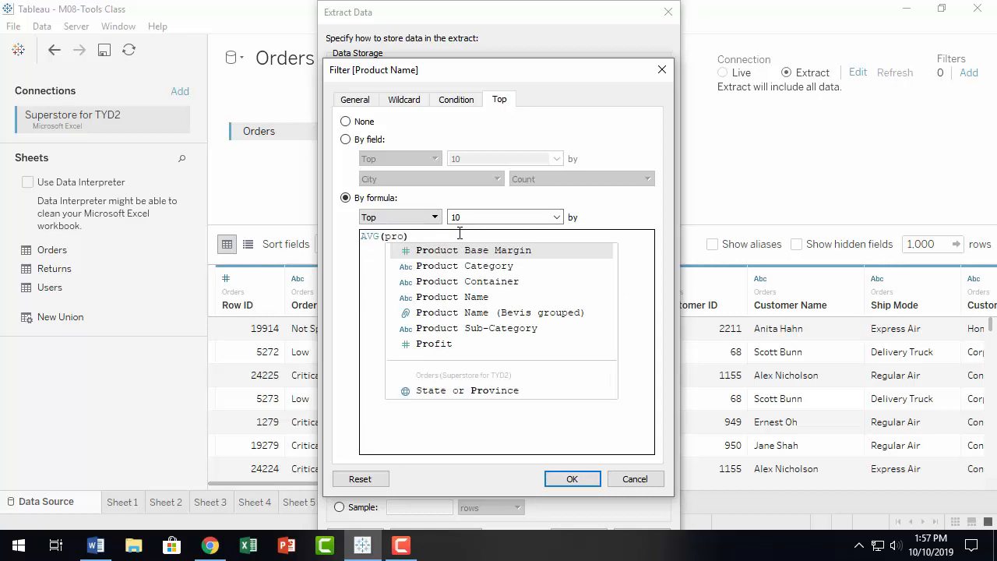
{"action": "type", "text": "f"}
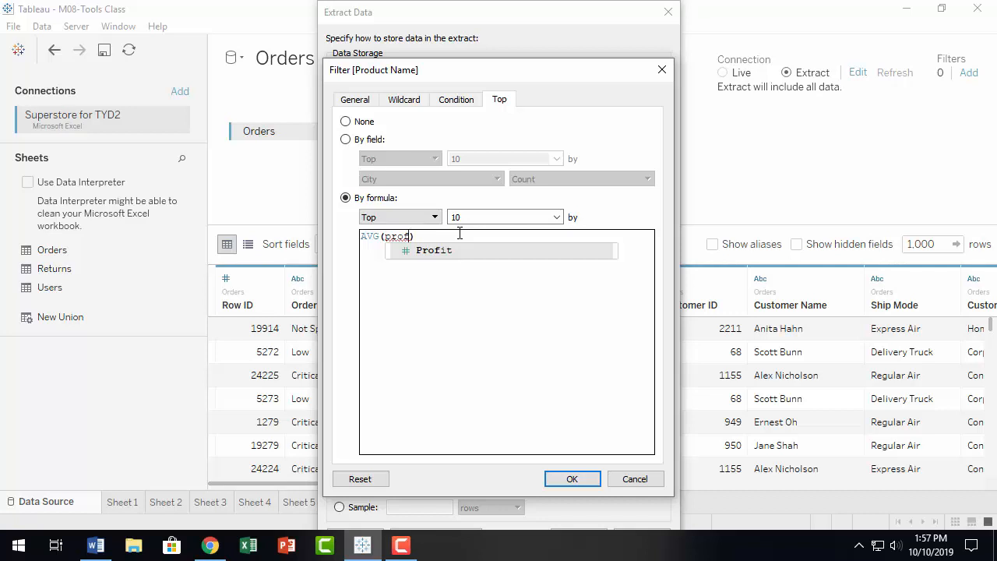
Step: Discard the Product Name filter, then add and discard a Product Sub-Category filter
{"action": "left_click", "coordinate": [644, 479]}
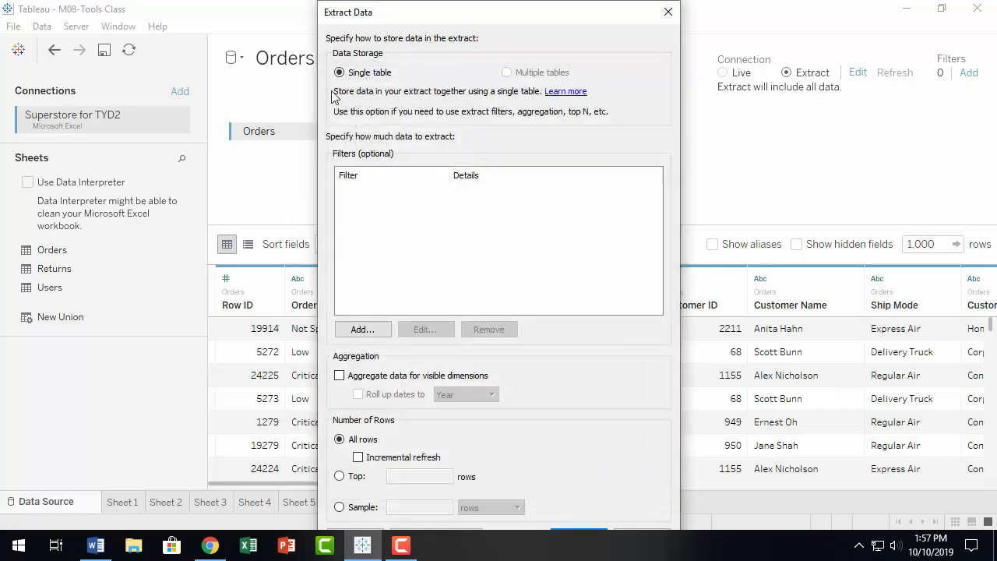
{"action": "left_click", "coordinate": [355, 335]}
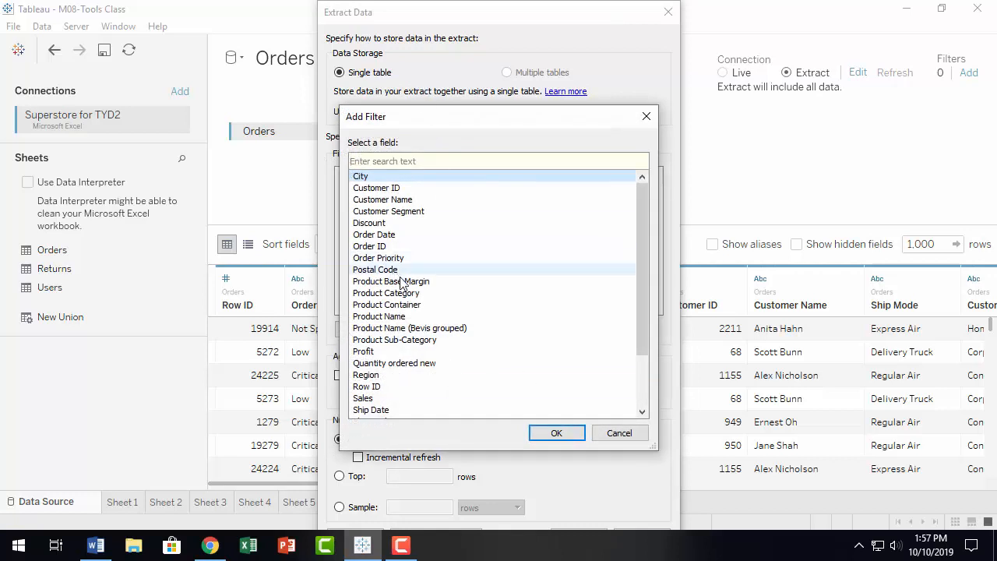
{"action": "left_click", "coordinate": [412, 293]}
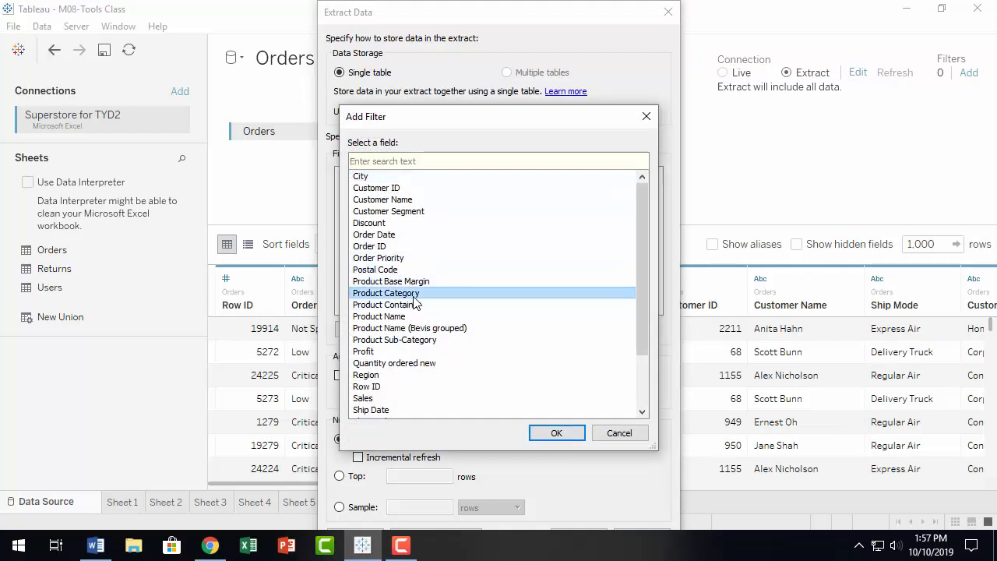
{"action": "left_click", "coordinate": [436, 341]}
{"action": "left_click", "coordinate": [574, 434]}
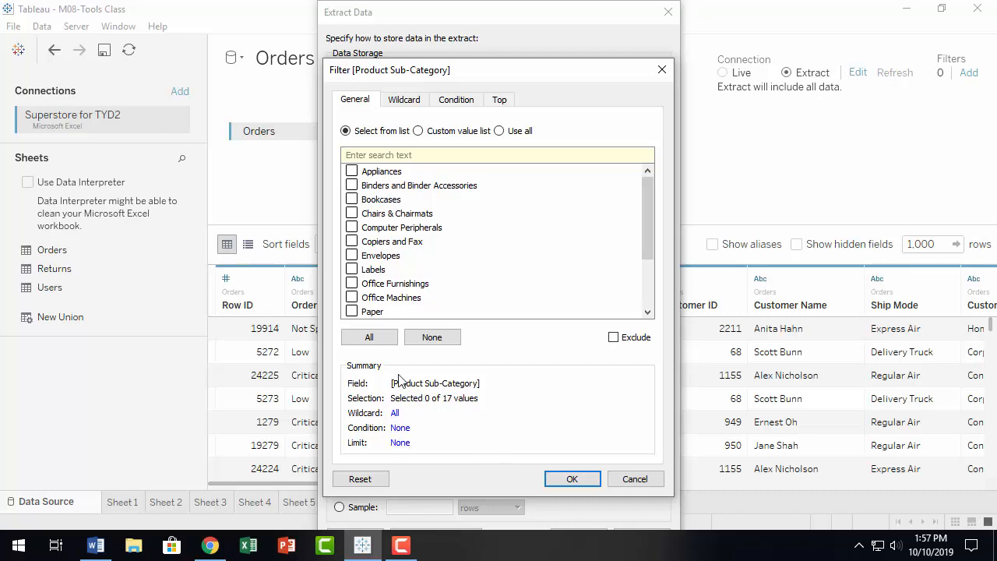
{"action": "left_click", "coordinate": [634, 480]}
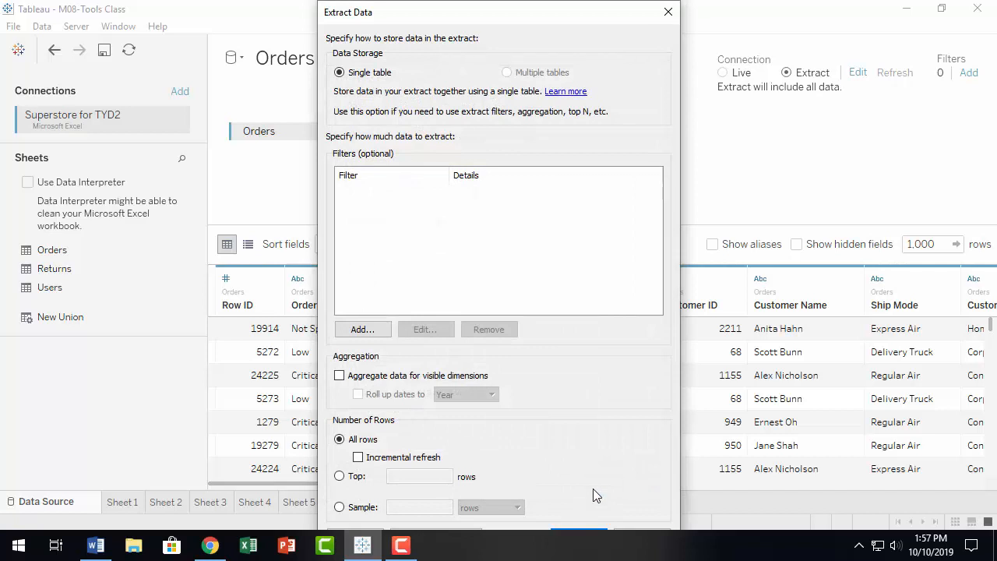
Step: Add another extract filter, scrolling the field list to pick Sales
{"action": "left_click", "coordinate": [363, 330]}
{"action": "scroll", "coordinate": [454, 279], "scroll_direction": "down", "scroll_amount": 1}
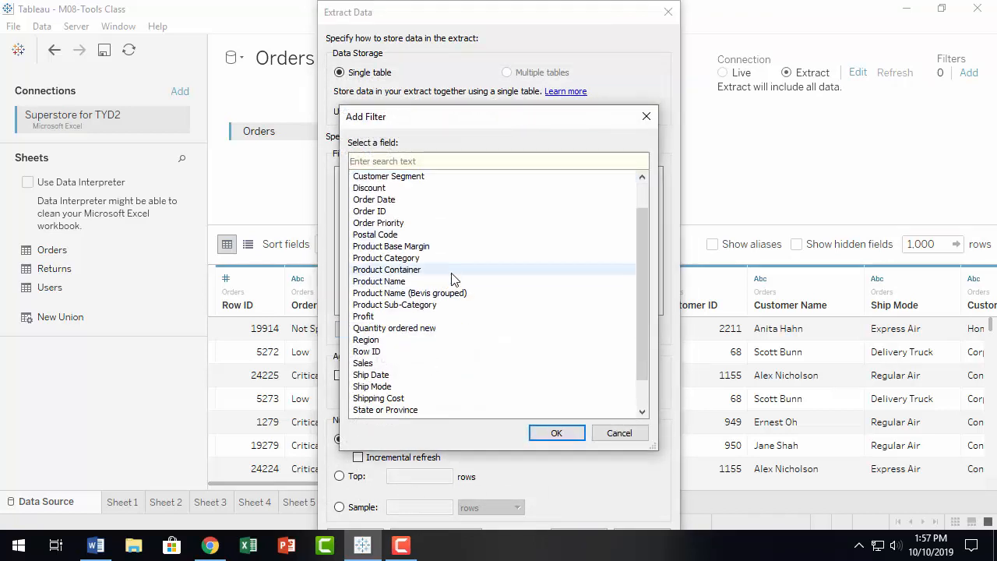
{"action": "left_click", "coordinate": [394, 364]}
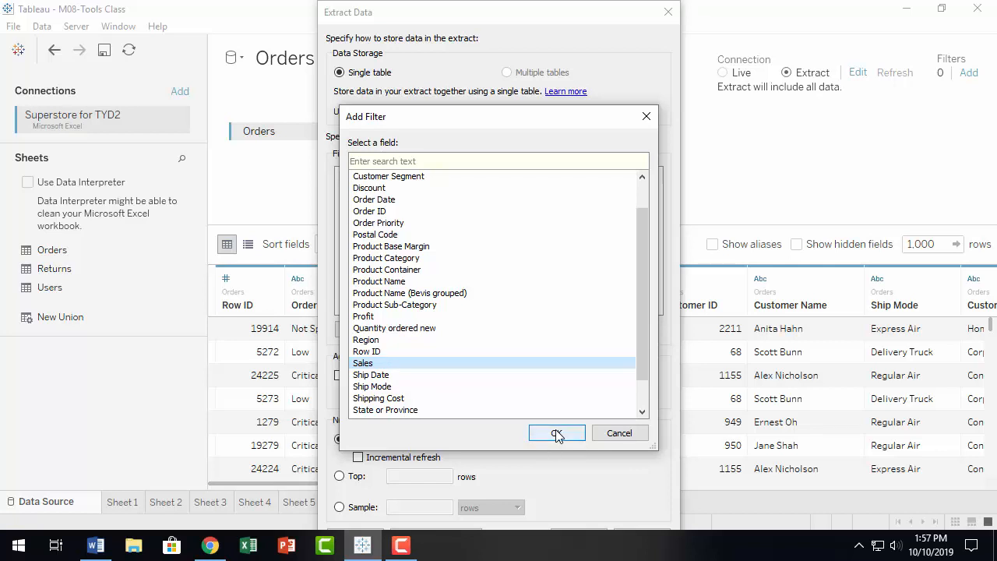
Step: Confirm Sales as the filter field, check its Special options, then return to Range of values (1.32–100,119.16)
{"action": "scroll", "coordinate": [503, 372], "scroll_direction": "down", "scroll_amount": 1}
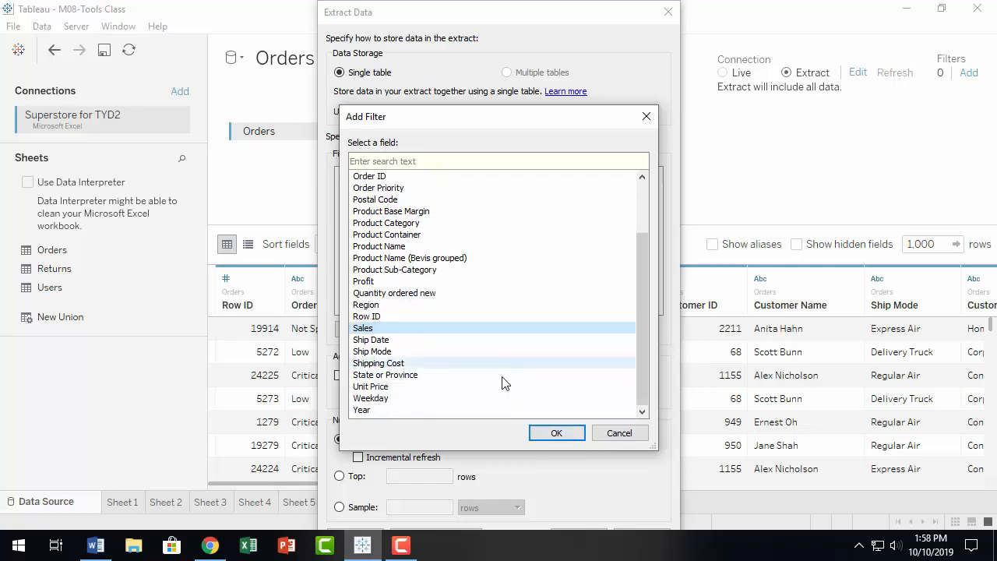
{"action": "left_click", "coordinate": [557, 433]}
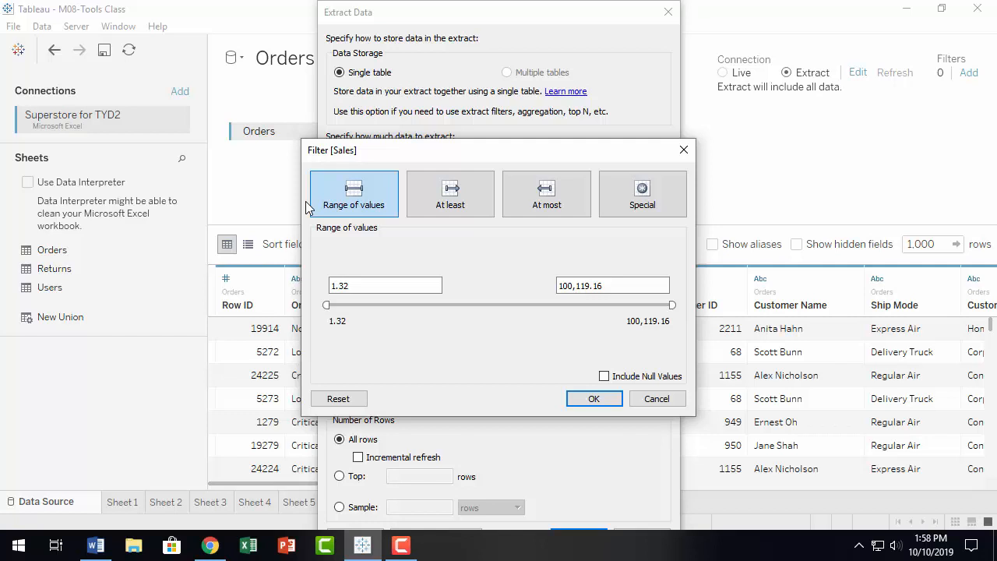
{"action": "left_click", "coordinate": [643, 196]}
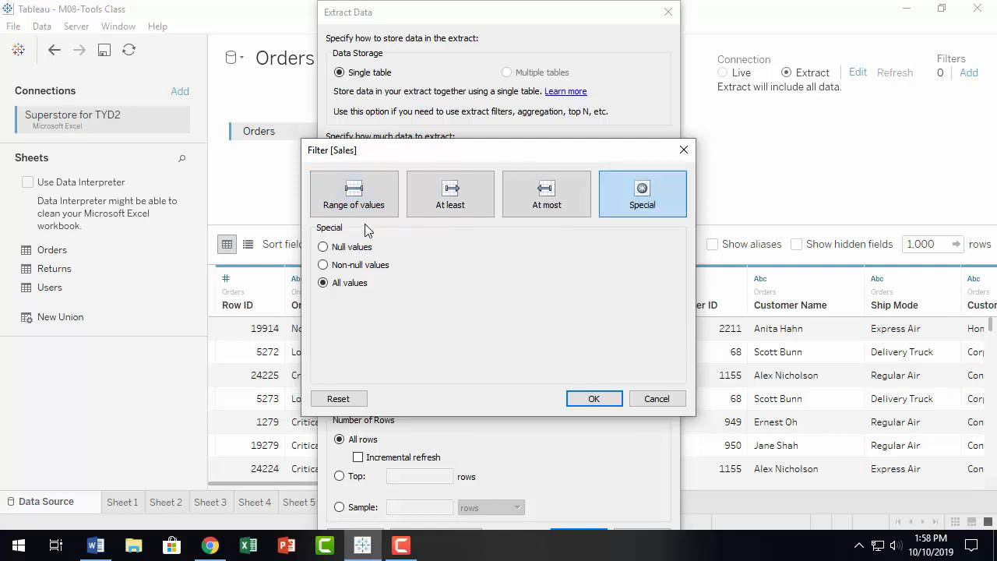
{"action": "left_click", "coordinate": [358, 200]}
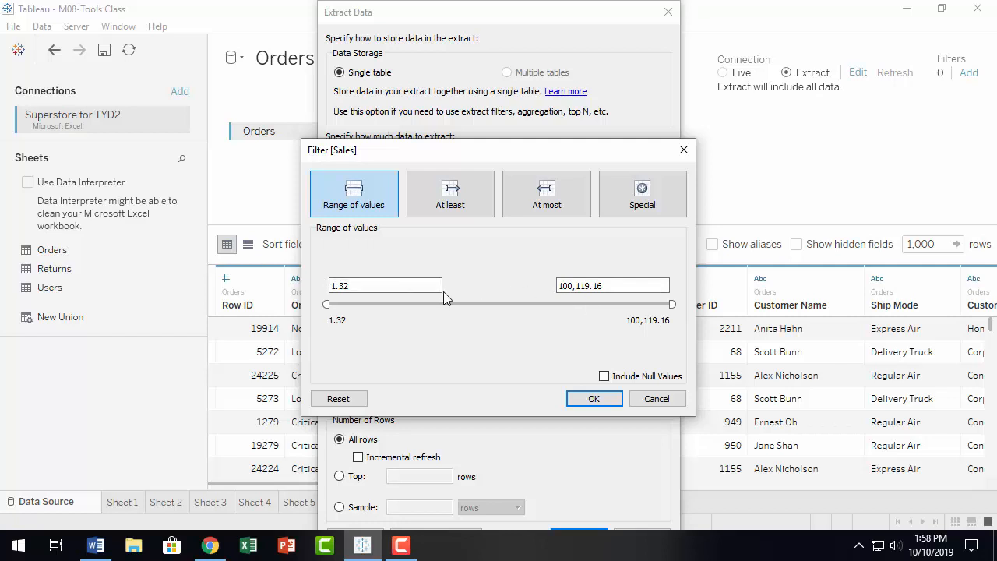
Step: Narrow the Sales range to a minimum of 1,000 and a maximum of 50,000
{"action": "double_click", "coordinate": [379, 286]}
{"action": "type", "text": "1000"}
{"action": "key", "text": "Tab"}
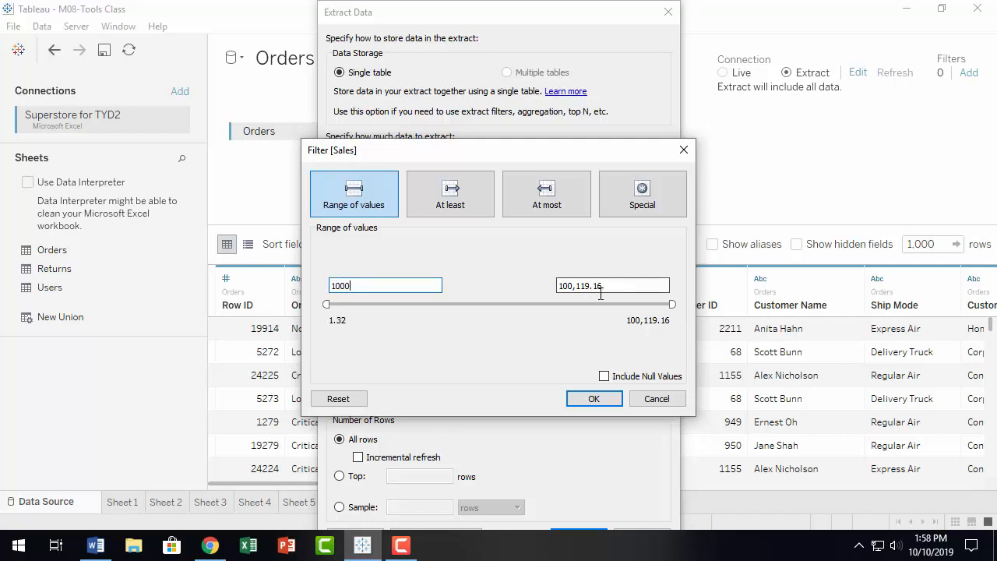
{"action": "type", "text": "50000"}
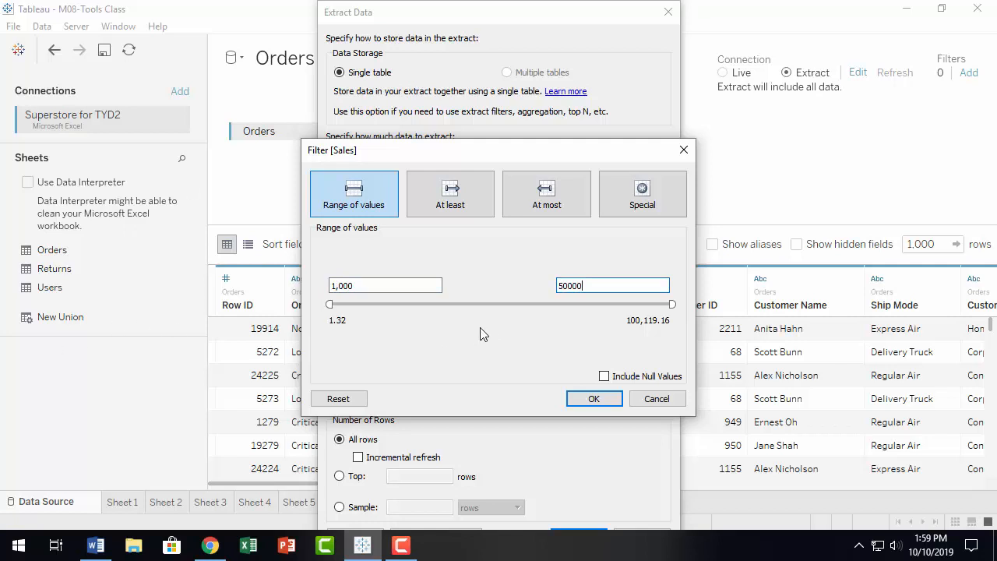
{"action": "key", "text": "Tab"}
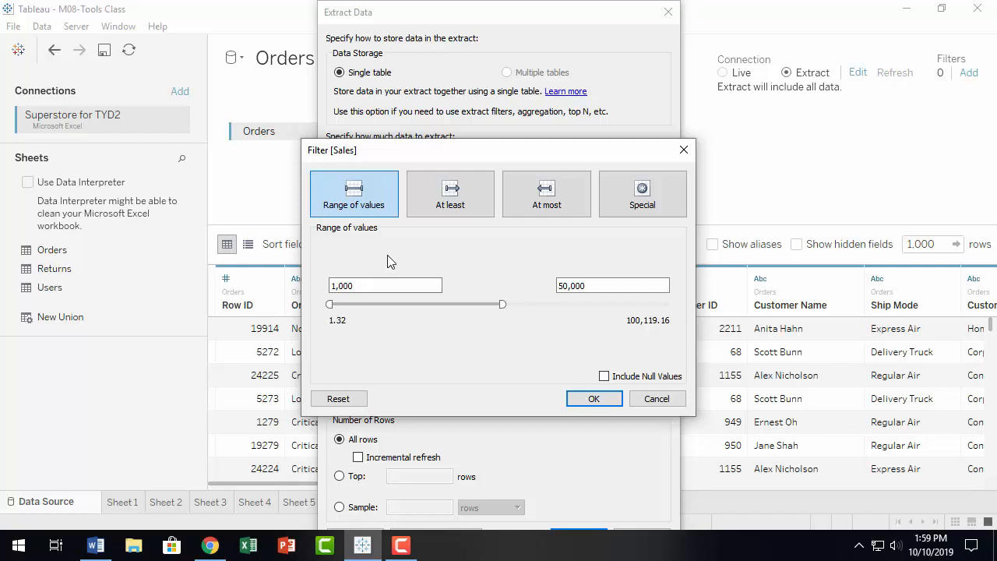
Step: Try the At least and At most Sales options, then discard the Sales filter
{"action": "left_click", "coordinate": [458, 197]}
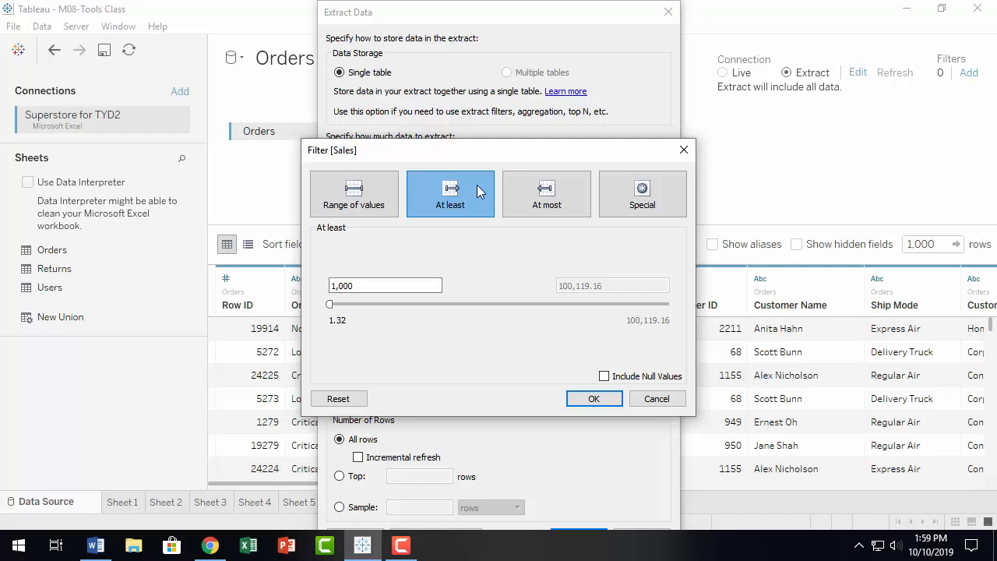
{"action": "left_click", "coordinate": [550, 189]}
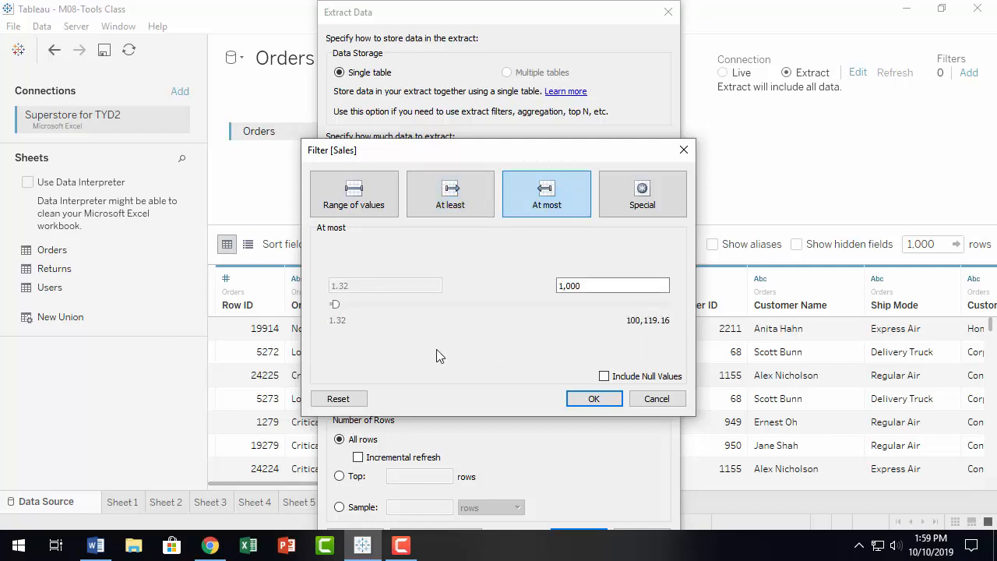
{"action": "left_click", "coordinate": [655, 399]}
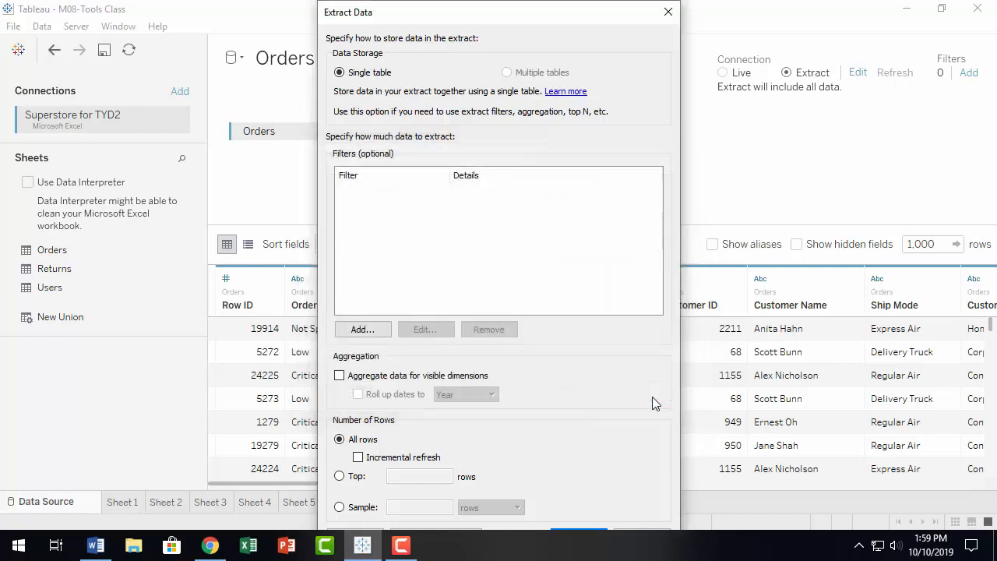
Step: Add a new extract filter and choose Order Date as its field
{"action": "left_click", "coordinate": [361, 329]}
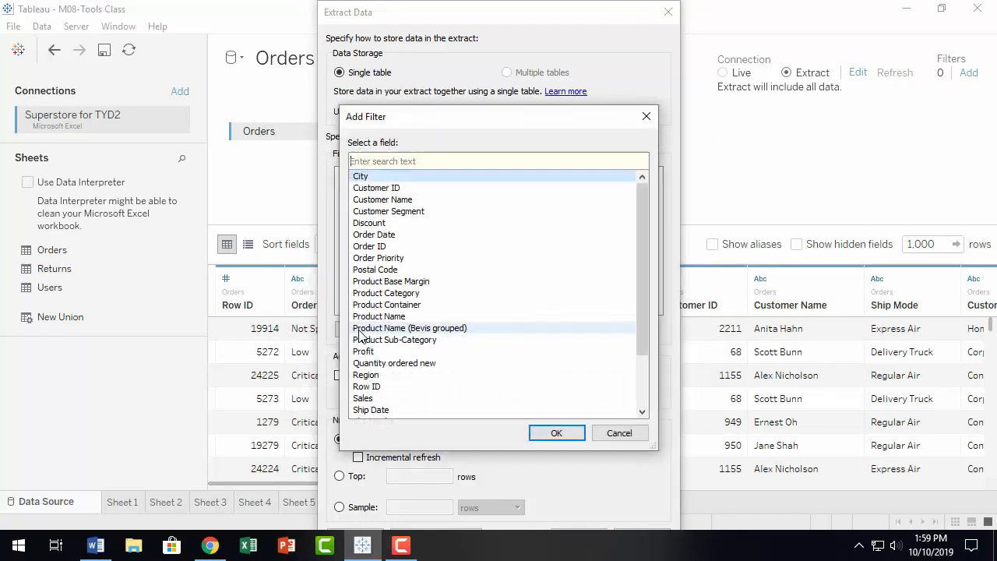
{"action": "scroll", "coordinate": [411, 334], "scroll_direction": "down", "scroll_amount": 2}
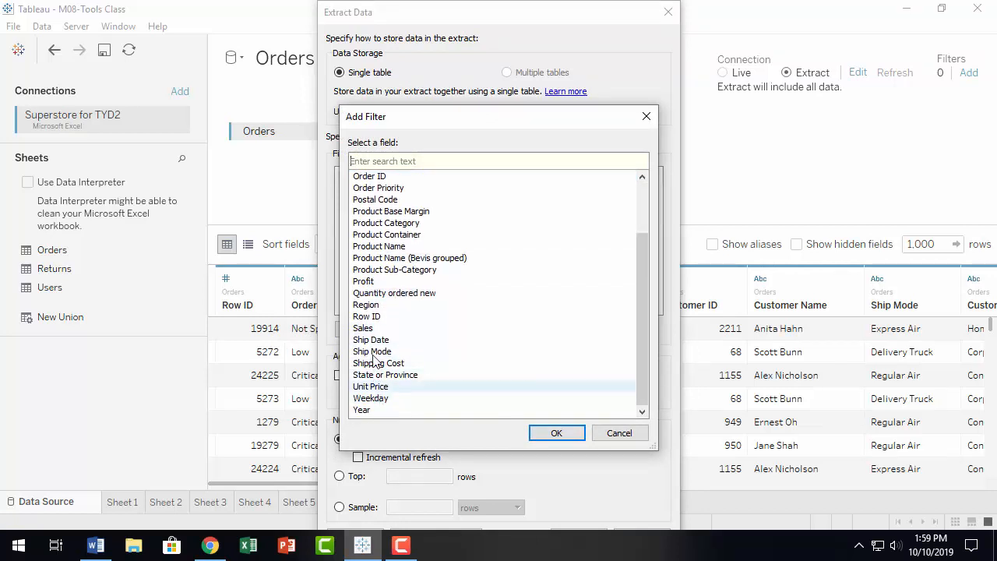
{"action": "scroll", "coordinate": [381, 335], "scroll_direction": "up", "scroll_amount": 1}
{"action": "scroll", "coordinate": [388, 388], "scroll_direction": "up", "scroll_amount": 1}
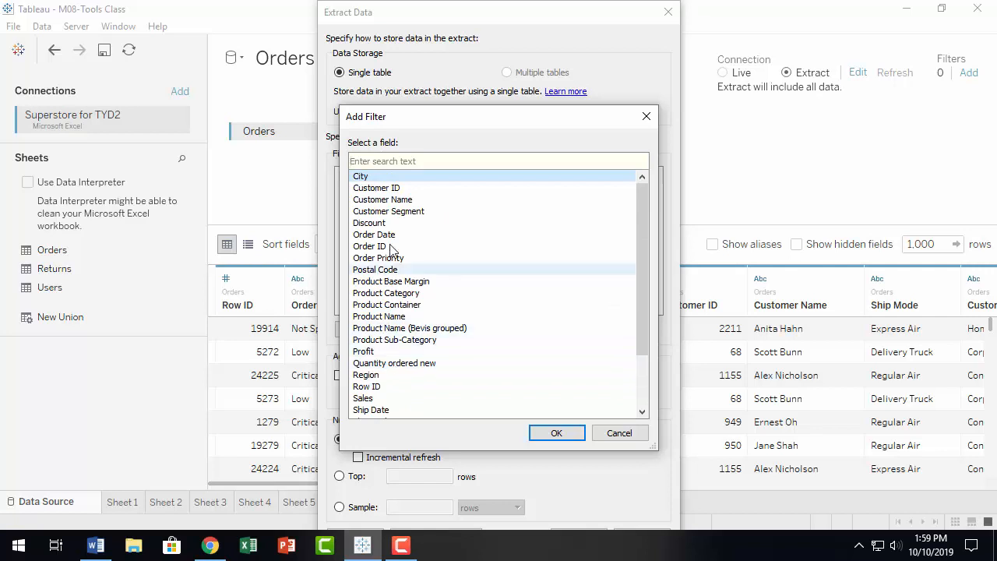
{"action": "left_click", "coordinate": [394, 235]}
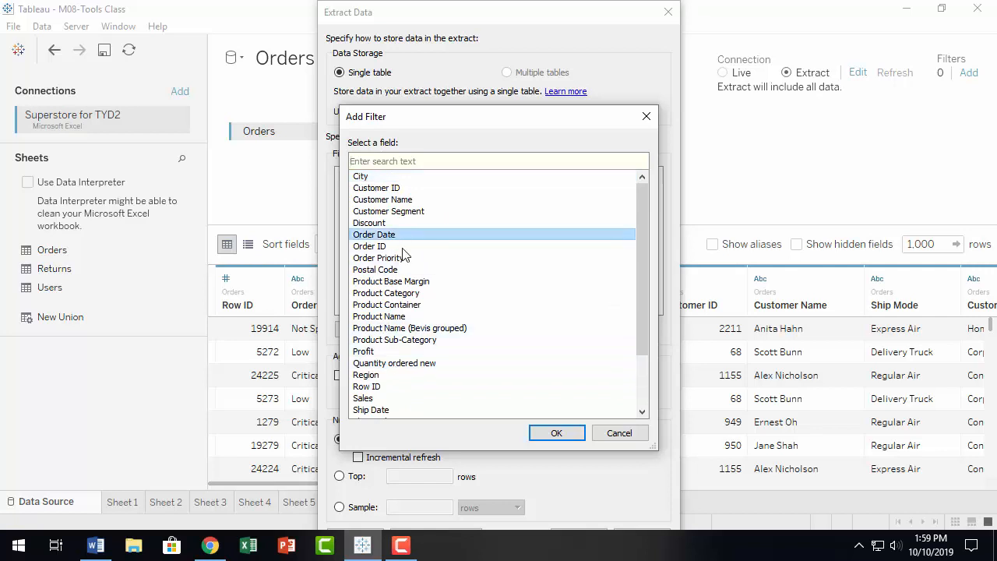
{"action": "left_click", "coordinate": [559, 433]}
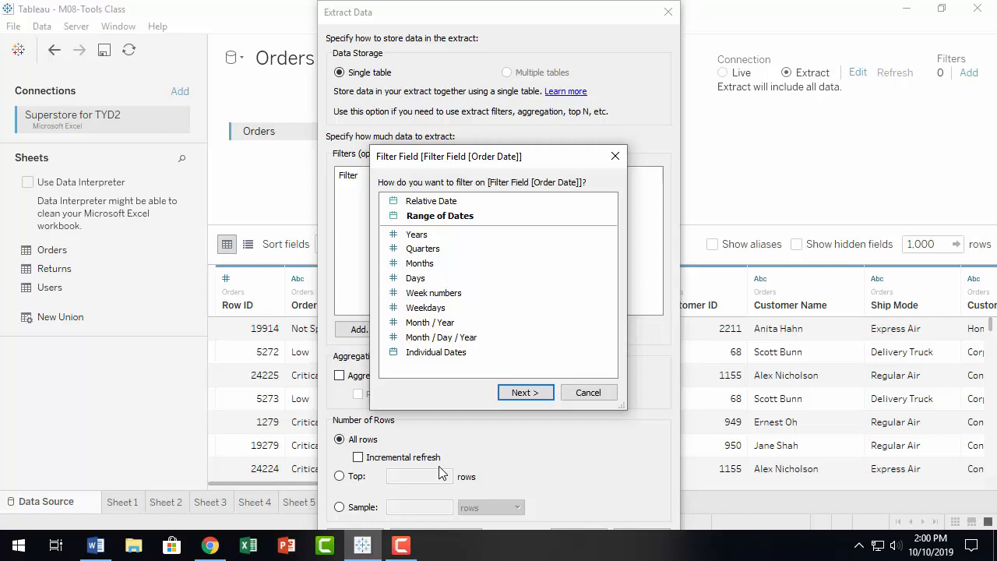
Step: Filter Order Date by a range of dates (1/1/2012 to 12/31/2015) and open the start-date calendar
{"action": "left_click", "coordinate": [475, 218]}
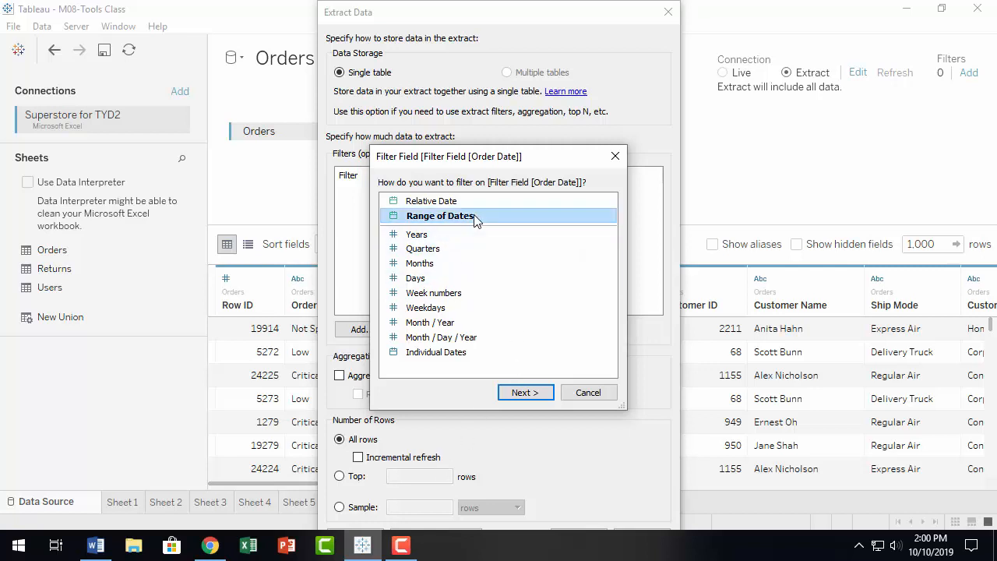
{"action": "left_click", "coordinate": [524, 393]}
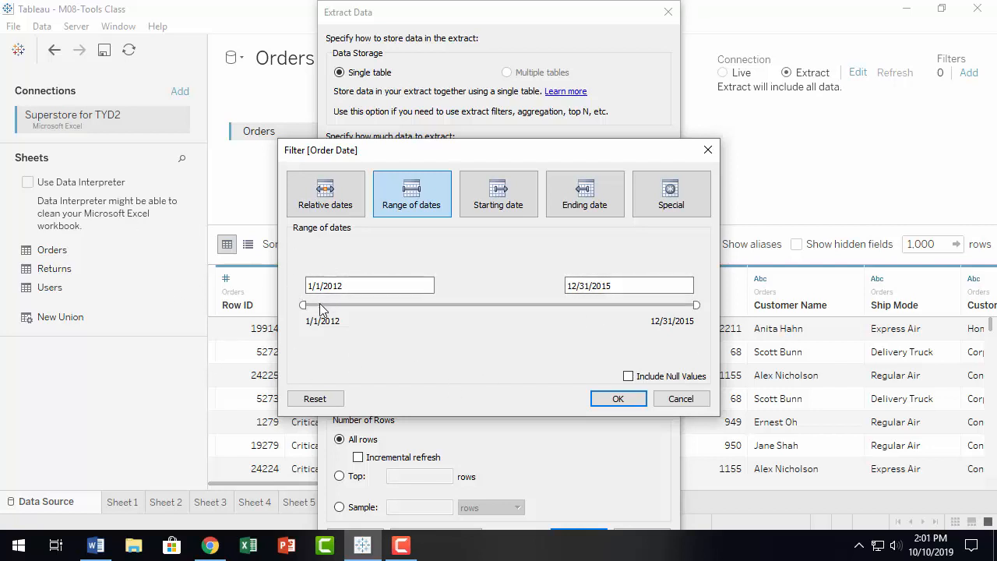
{"action": "left_click", "coordinate": [350, 285]}
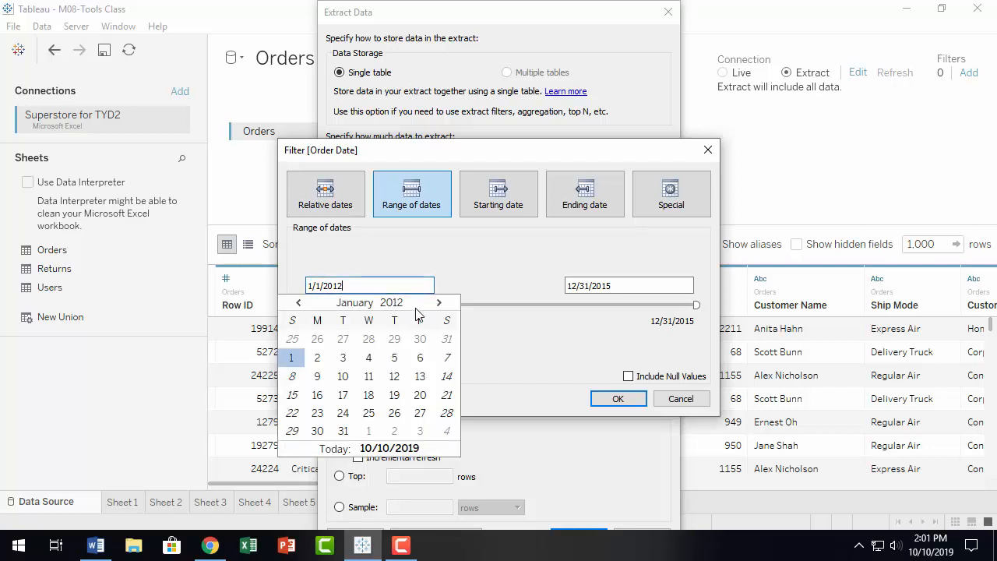
Step: Preview the Starting date, Ending date and Special options, then switch Order Date to Relative dates
{"action": "left_click", "coordinate": [460, 251]}
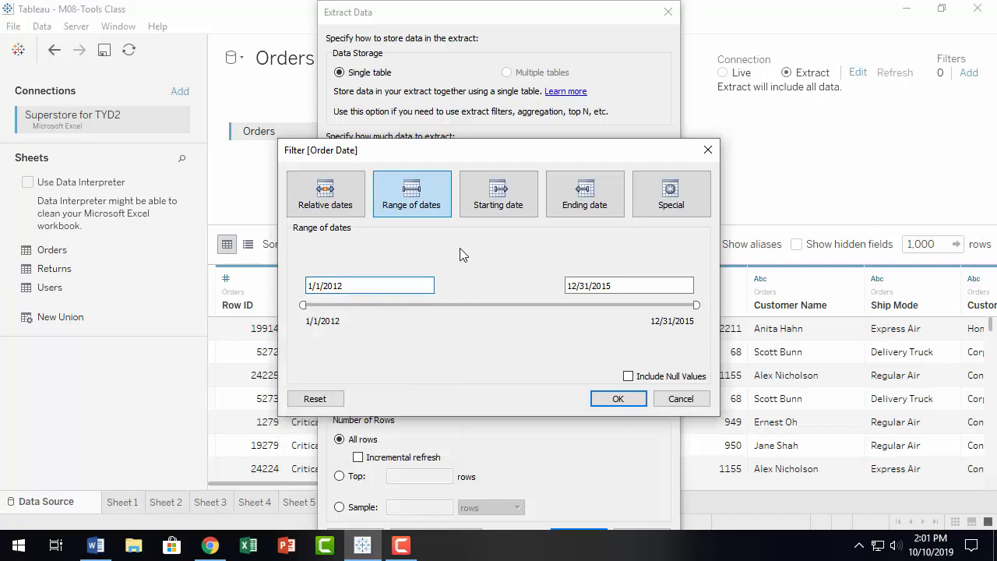
{"action": "left_click", "coordinate": [517, 200]}
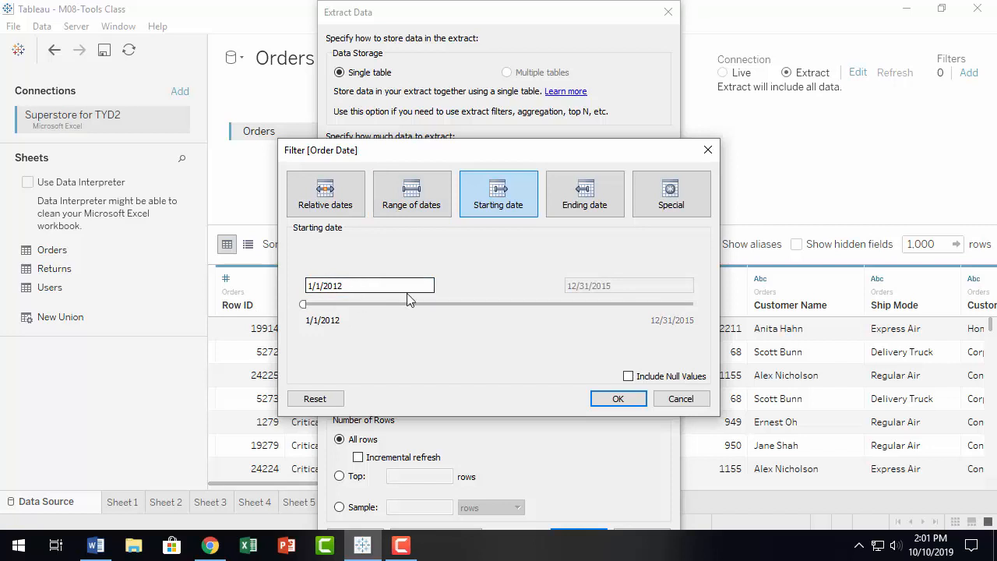
{"action": "left_click", "coordinate": [590, 190]}
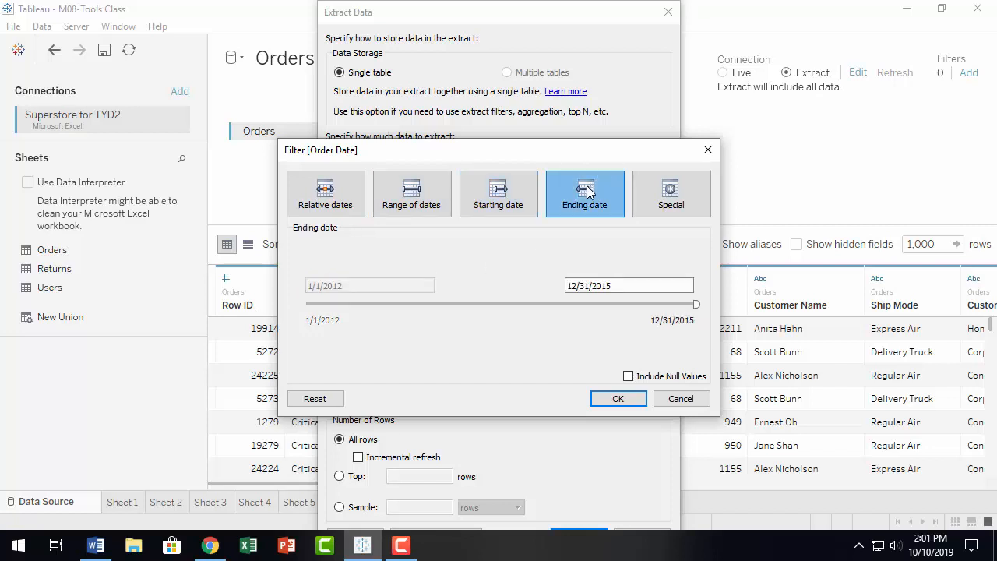
{"action": "left_click", "coordinate": [671, 197]}
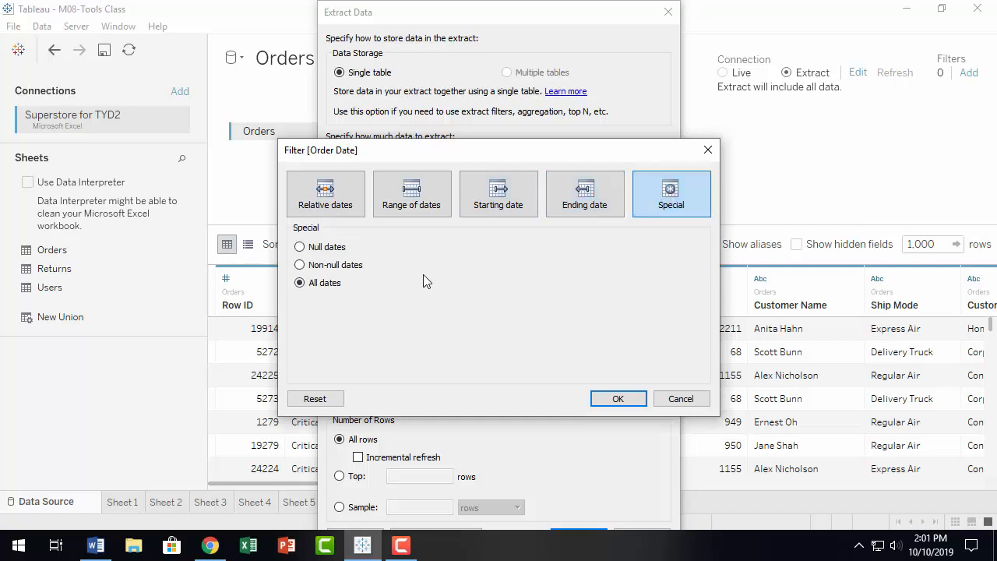
{"action": "left_click", "coordinate": [326, 187]}
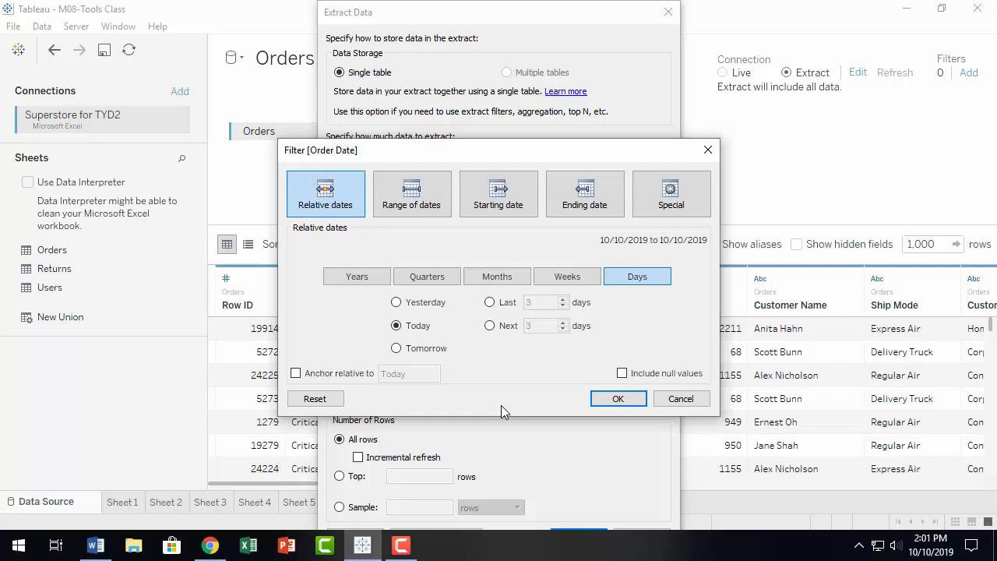
Step: Try last/next 3 with days, quarters, months, weeks and years, then discard the Order Date filter
{"action": "left_click", "coordinate": [490, 303]}
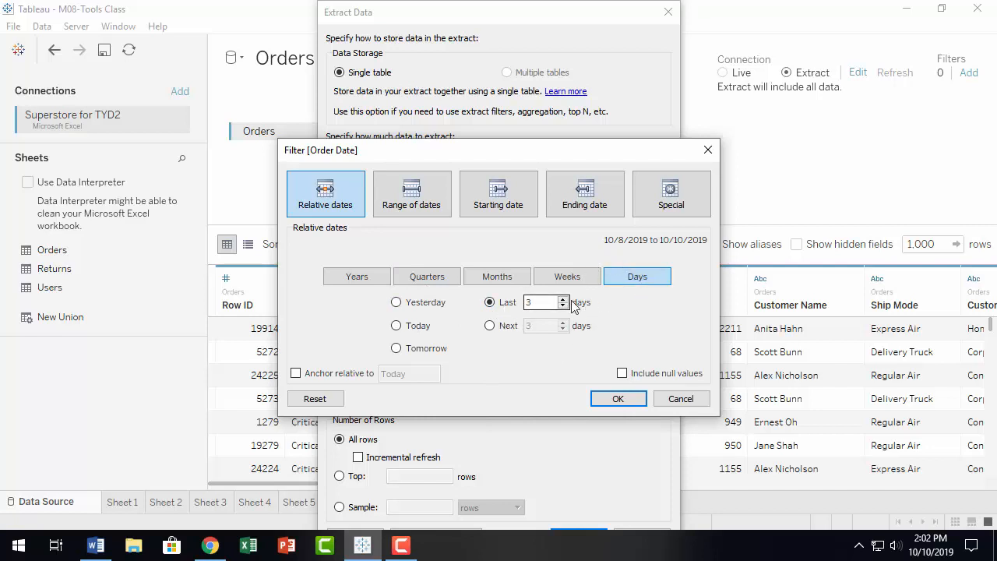
{"action": "left_click", "coordinate": [495, 327]}
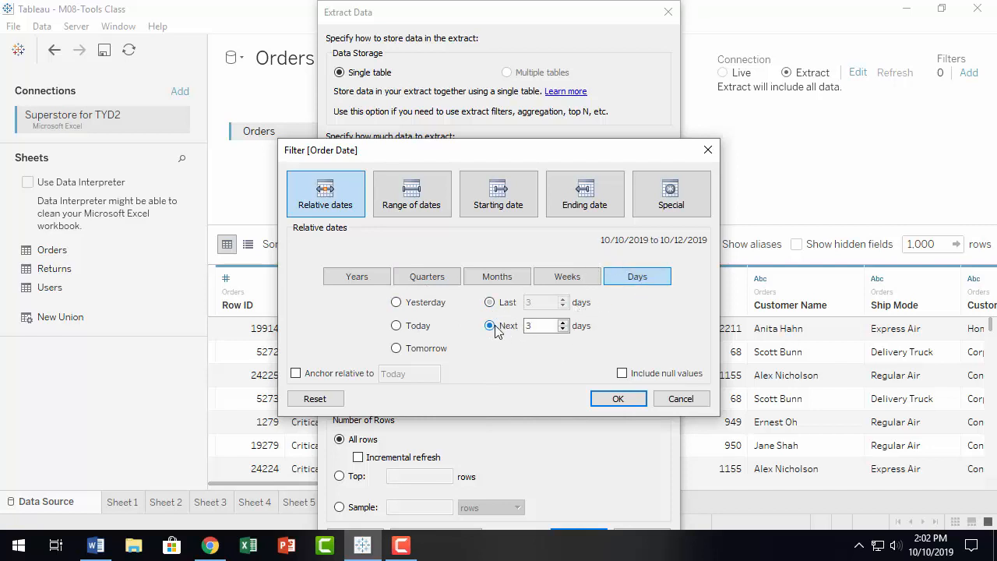
{"action": "left_click", "coordinate": [424, 278]}
{"action": "left_click", "coordinate": [495, 278]}
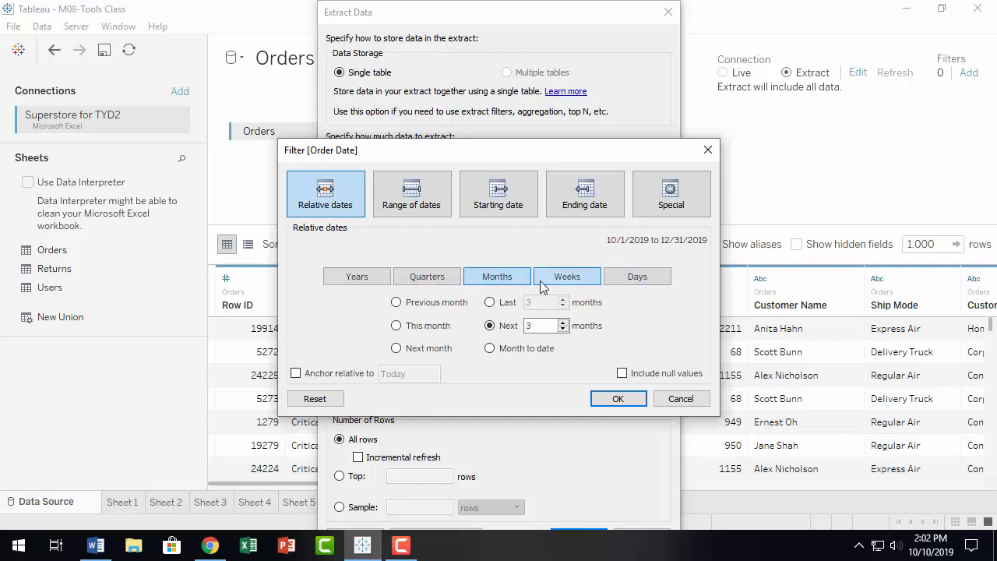
{"action": "left_click", "coordinate": [553, 280]}
{"action": "left_click", "coordinate": [361, 279]}
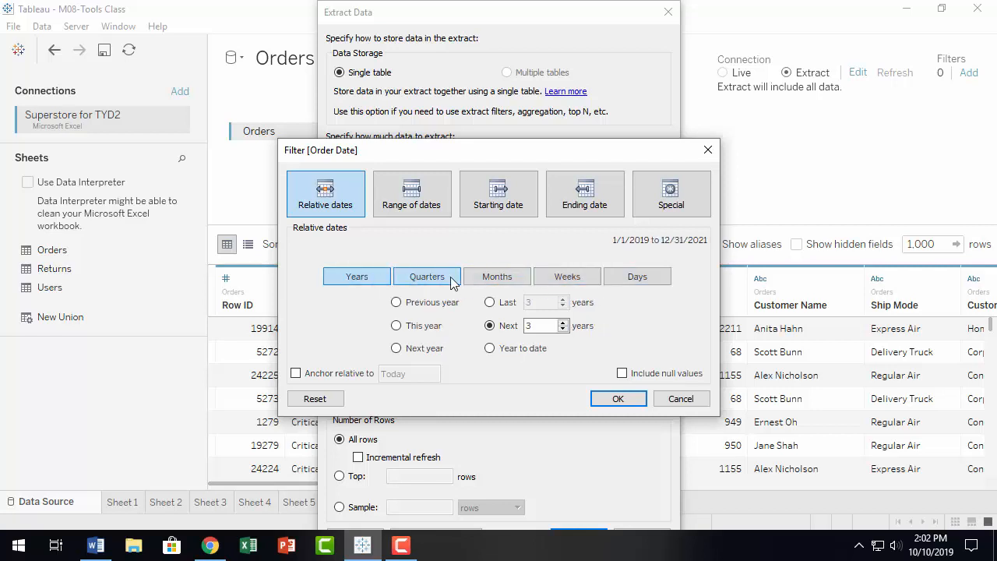
{"action": "left_click", "coordinate": [427, 279]}
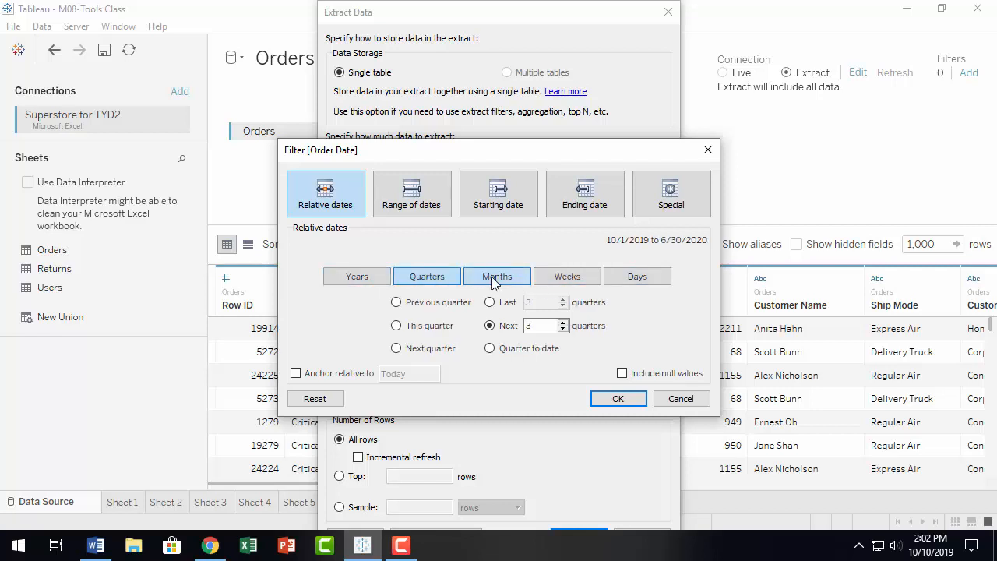
{"action": "left_click", "coordinate": [494, 278]}
{"action": "left_click", "coordinate": [575, 282]}
{"action": "left_click", "coordinate": [609, 281]}
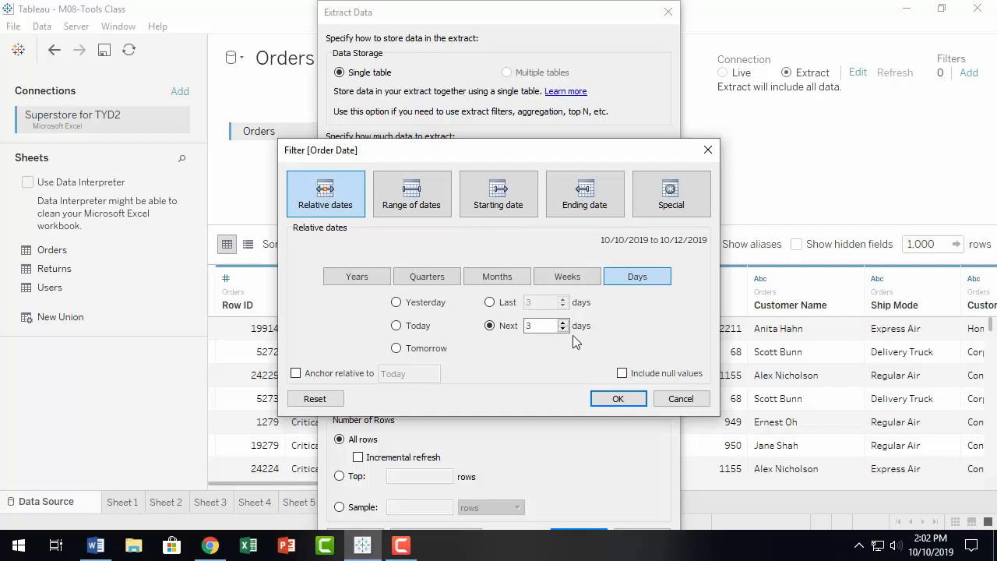
{"action": "left_click", "coordinate": [680, 399]}
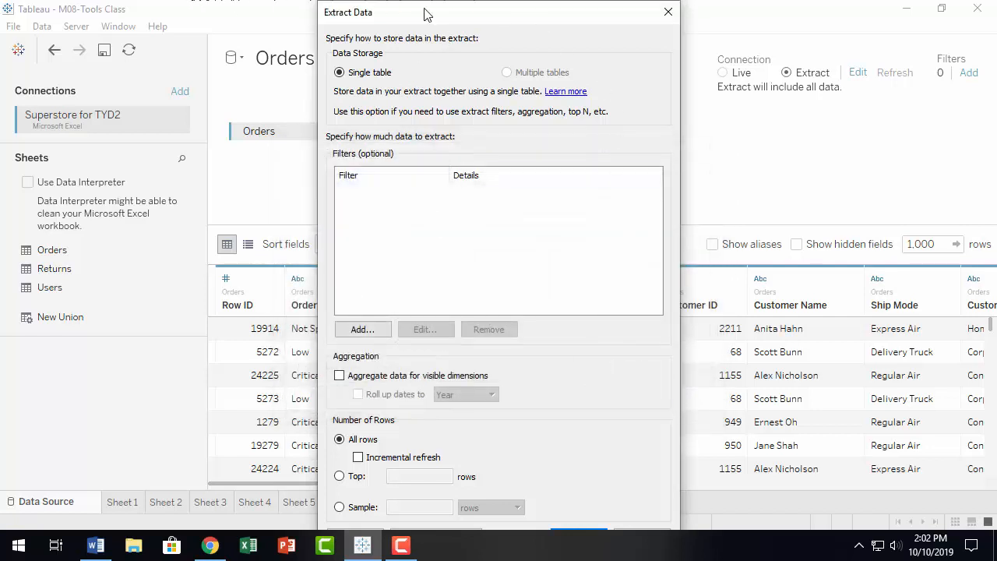
Step: Close the extract settings and skip saving the extract file
{"action": "left_click", "coordinate": [667, 13]}
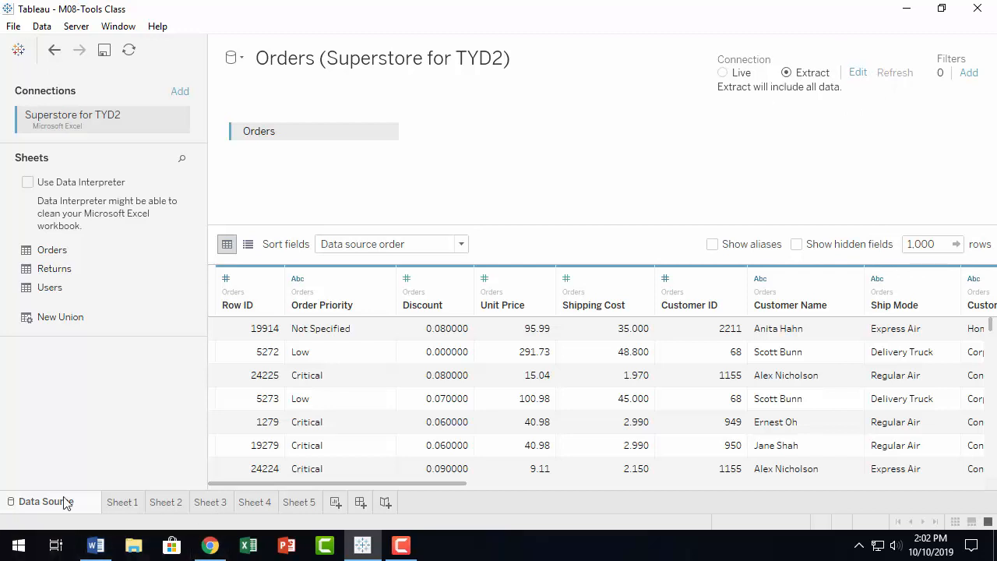
{"action": "left_click", "coordinate": [127, 503]}
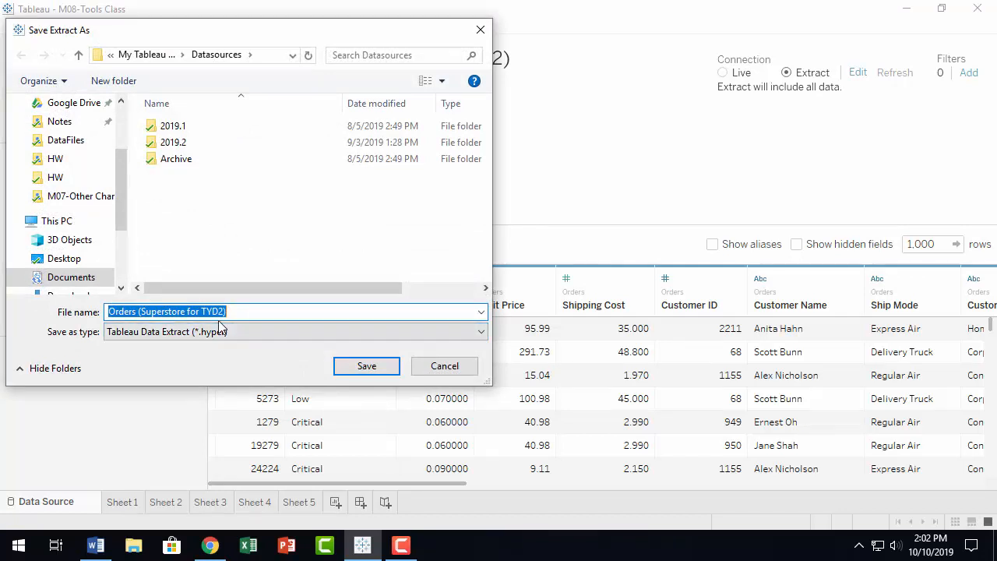
{"action": "left_click", "coordinate": [447, 366]}
Step: On the Live Orders data source page, open the field list for a new data source filter
{"action": "left_click", "coordinate": [30, 502]}
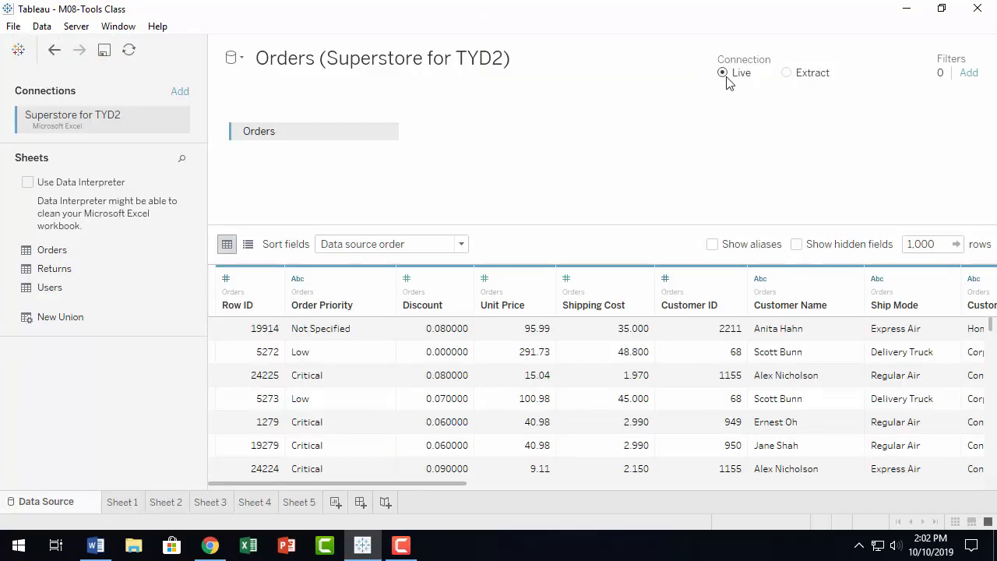
{"action": "left_click", "coordinate": [969, 74]}
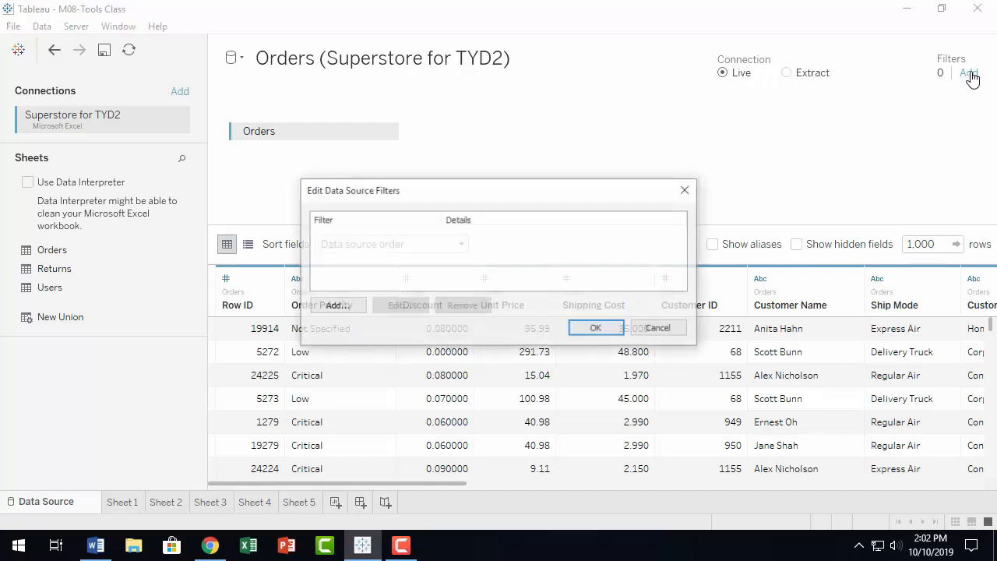
{"action": "left_click", "coordinate": [337, 307]}
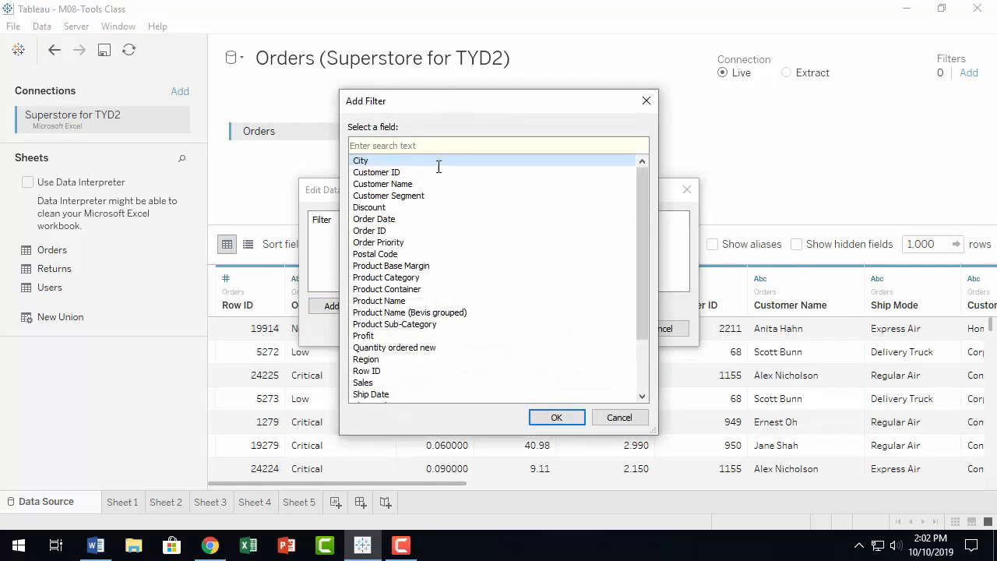